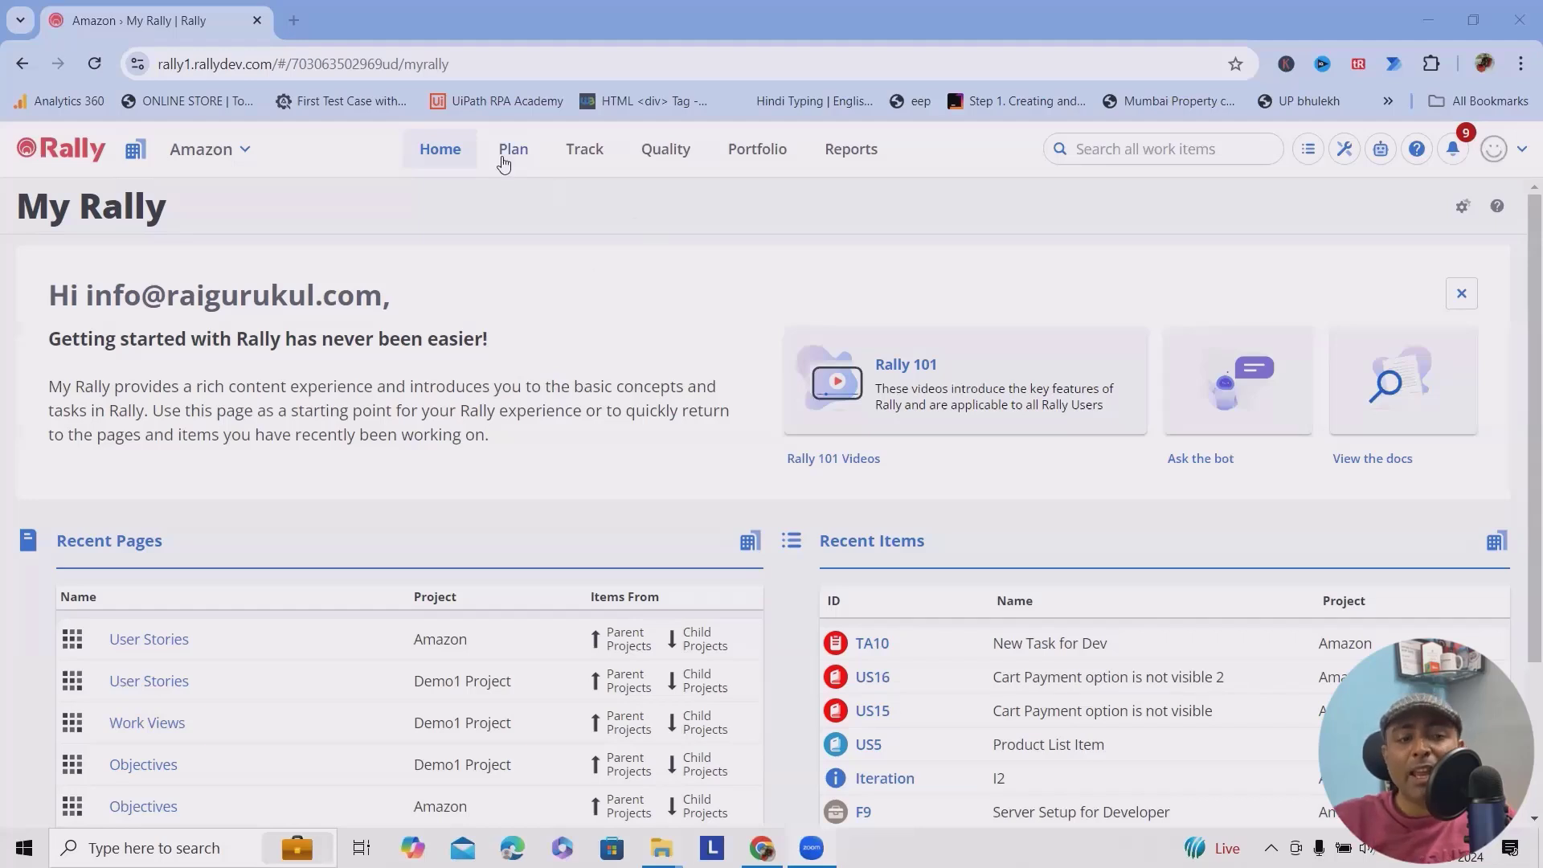
# Step: Go to Plan > User Stories and scroll through all 17 Amazon stories and back
pyautogui.click(524, 156)
pyautogui.click(592, 255)
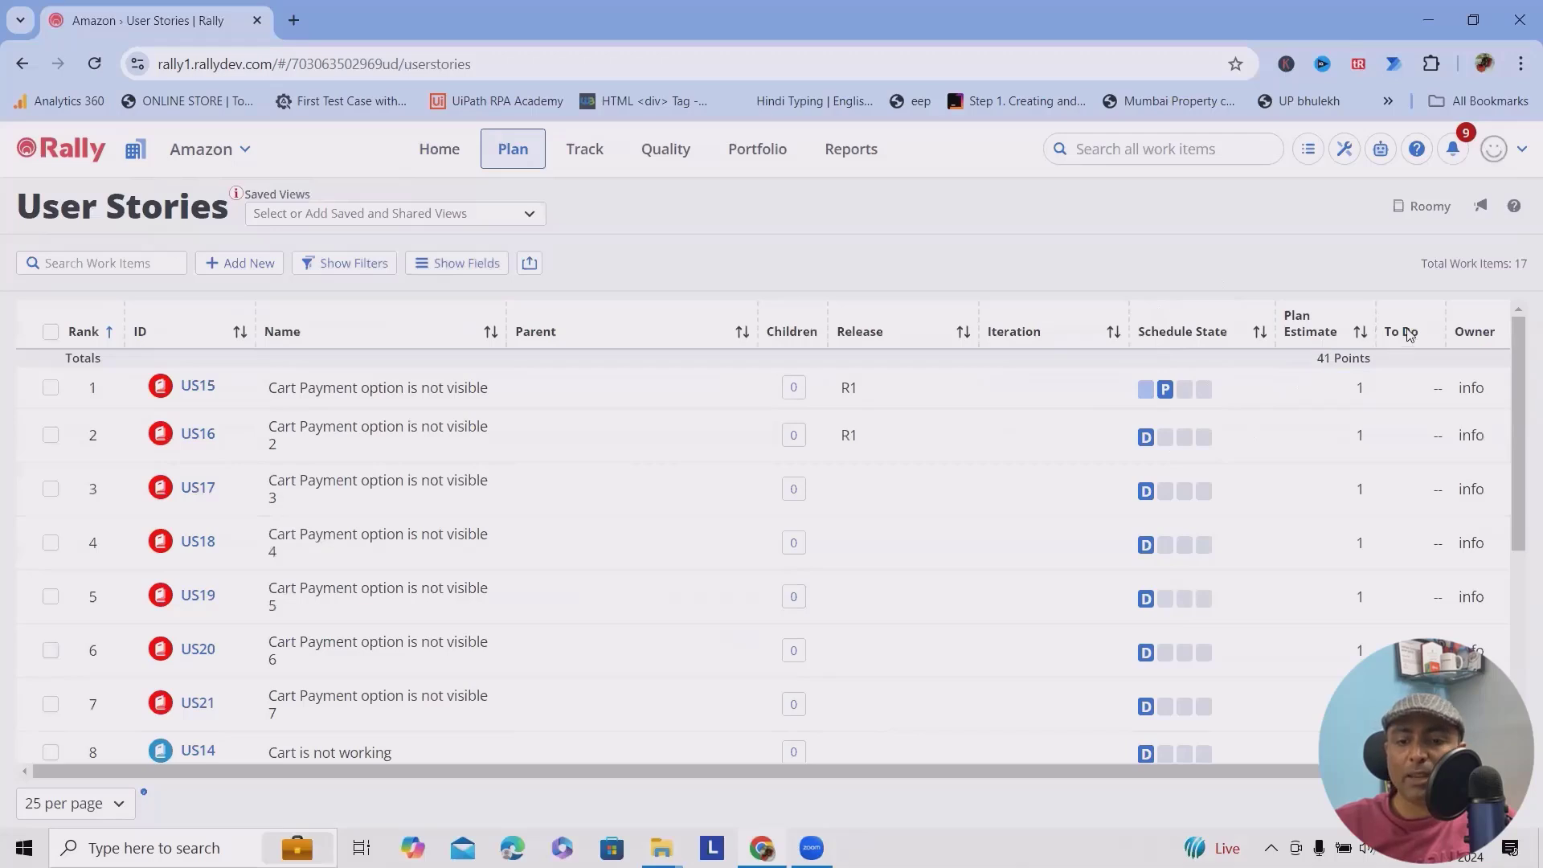
pyautogui.scroll(-2, 1350, 498)
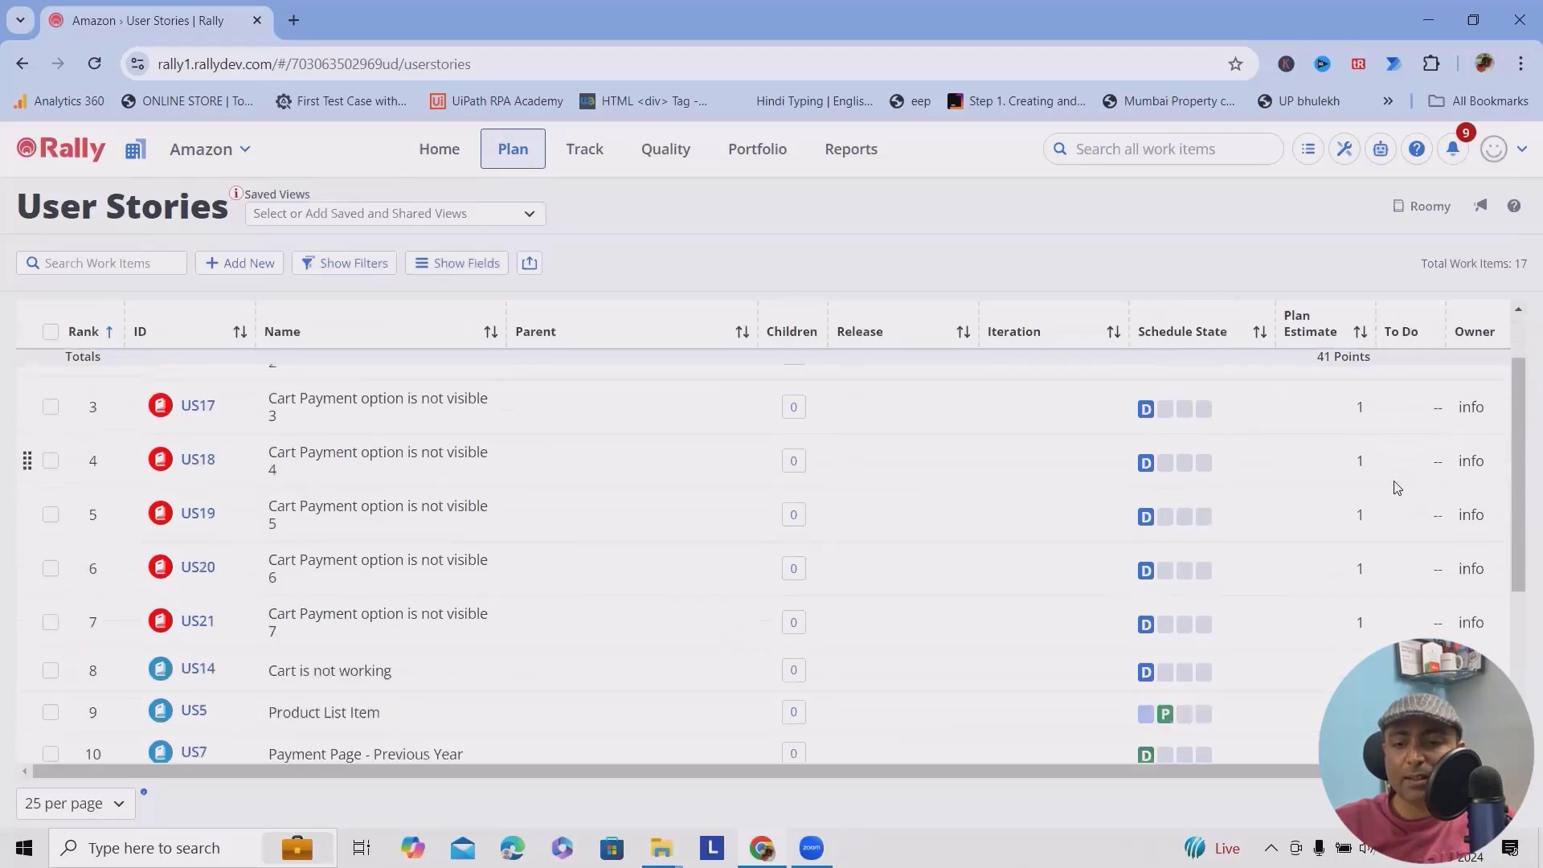
pyautogui.scroll(-3, 1358, 563)
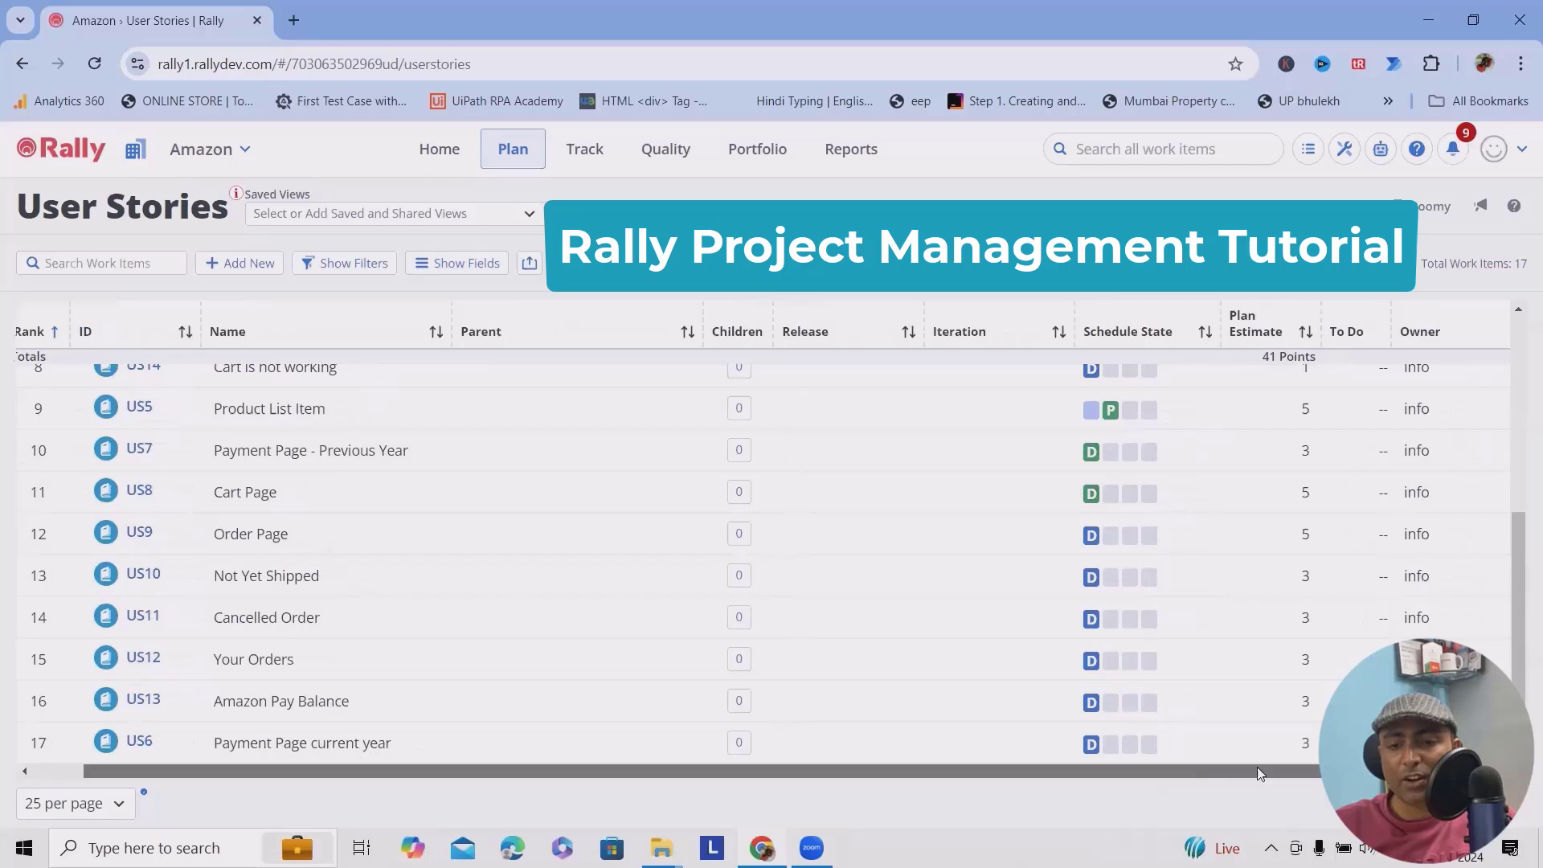
pyautogui.hscroll(2, 1157, 770)
pyautogui.hscroll(-2, 1125, 724)
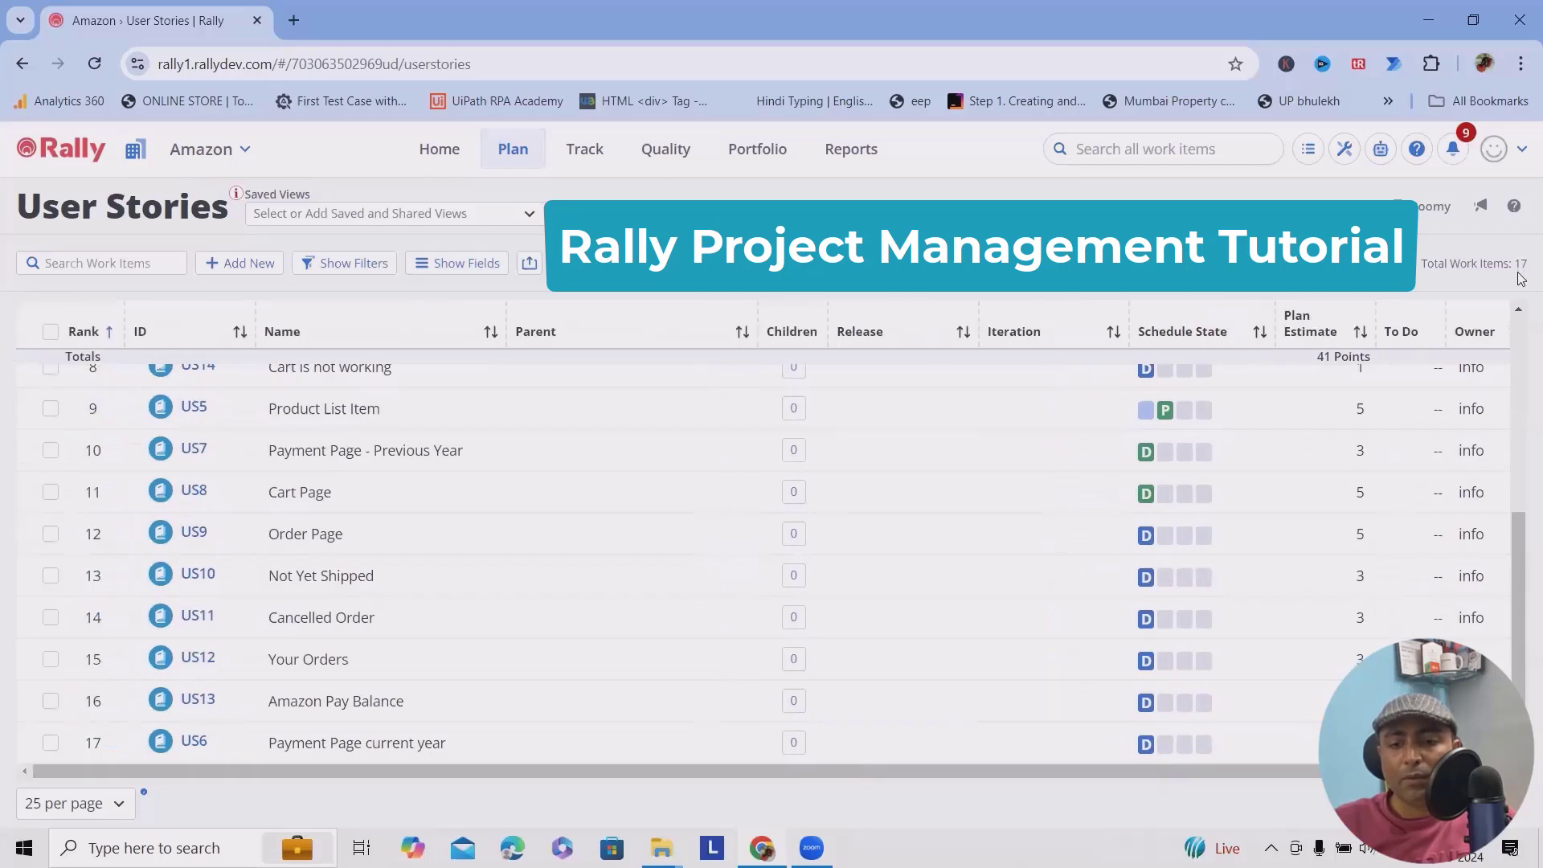
pyautogui.scroll(5, 1395, 390)
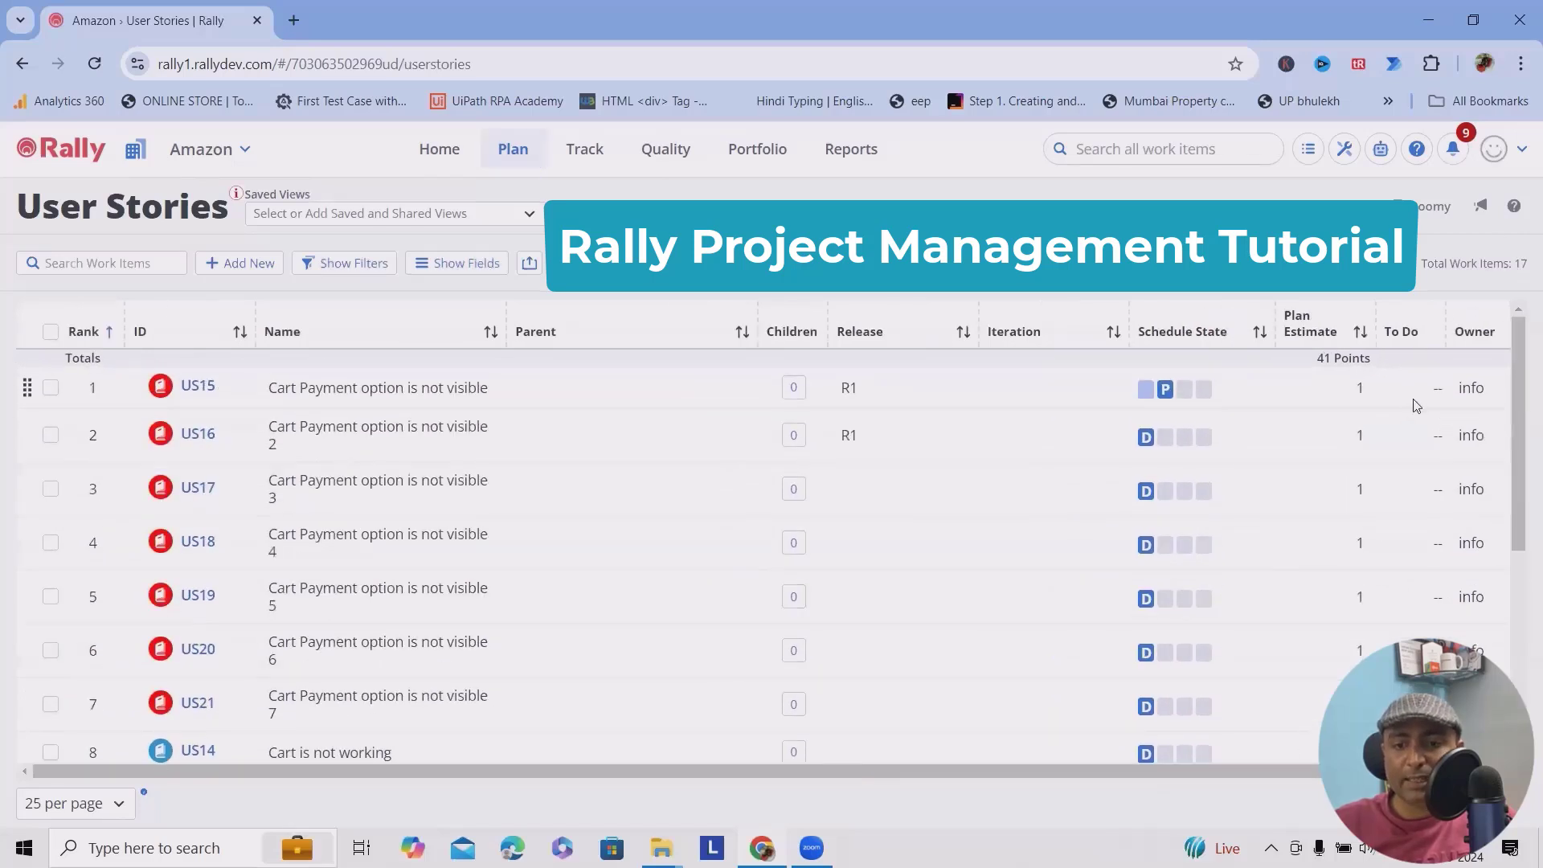
pyautogui.click(458, 264)
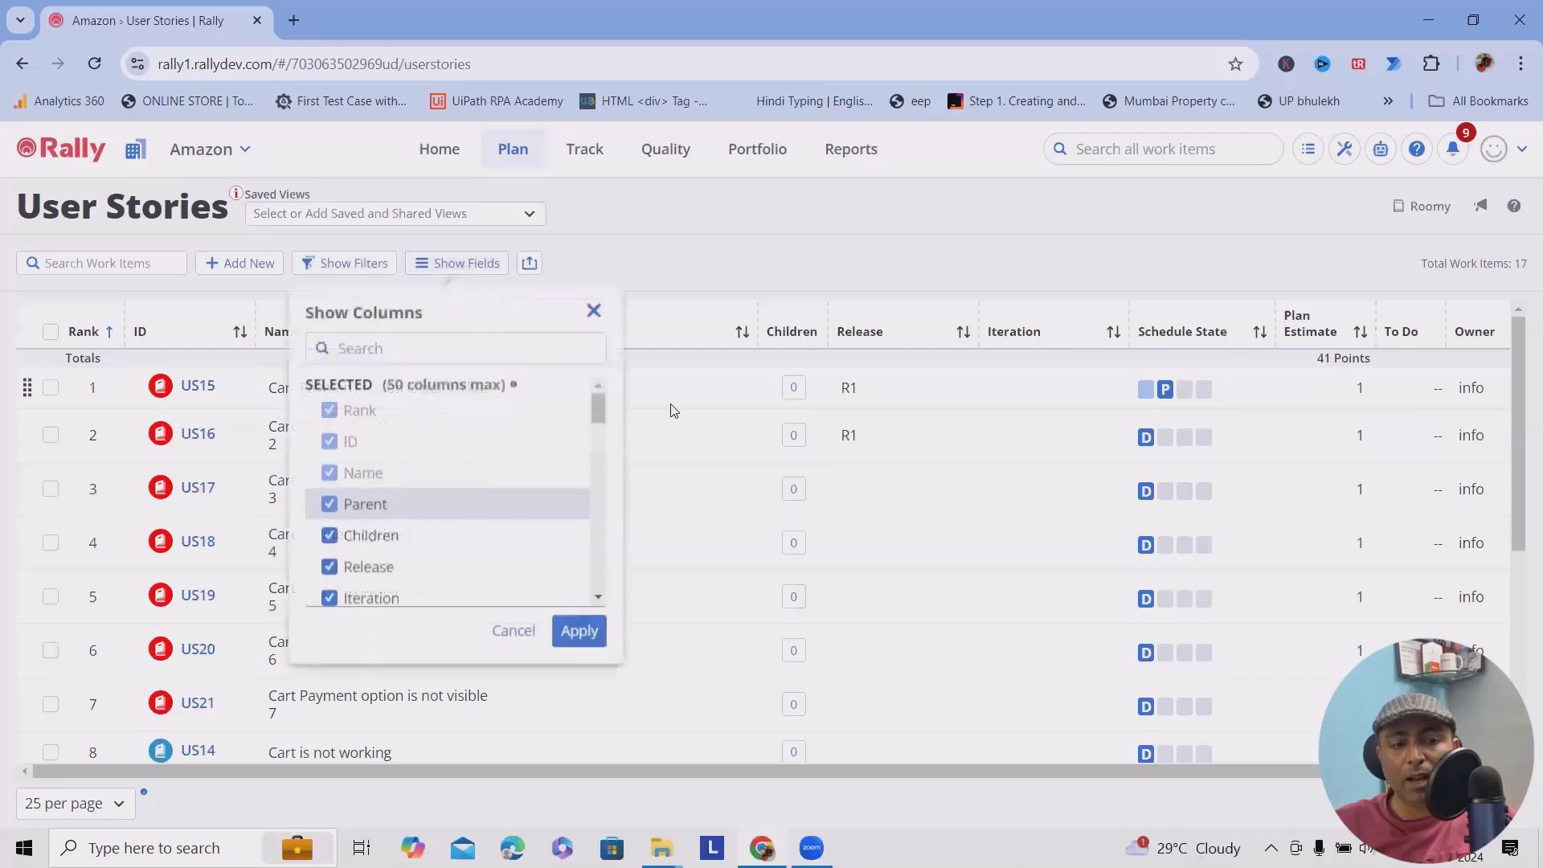
pyautogui.scroll(-1, 450, 385)
pyautogui.click(448, 352)
pyautogui.write('p')
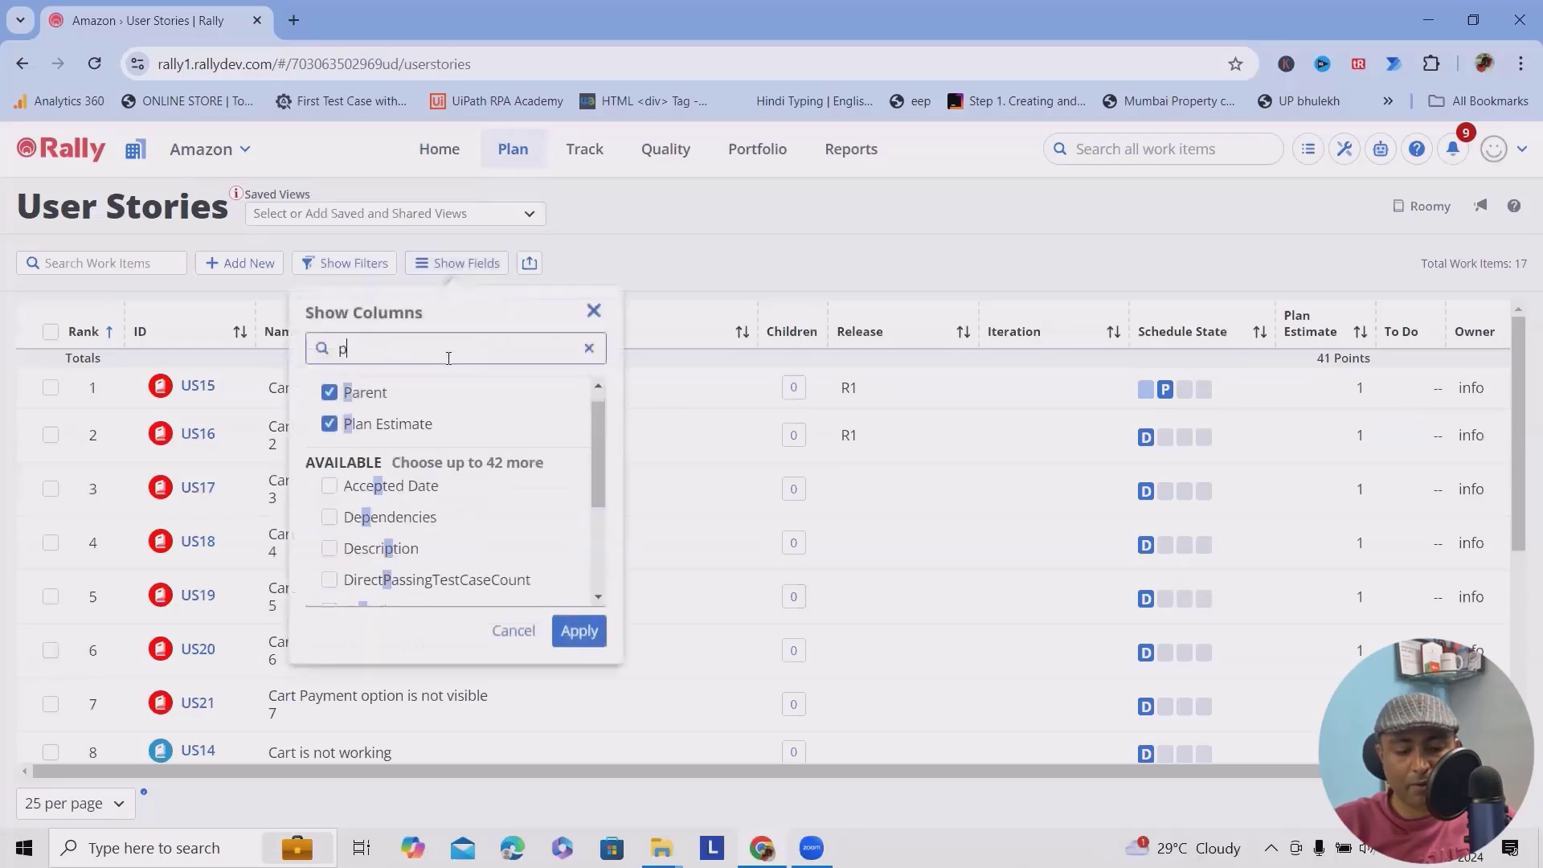
pyautogui.write('rio')
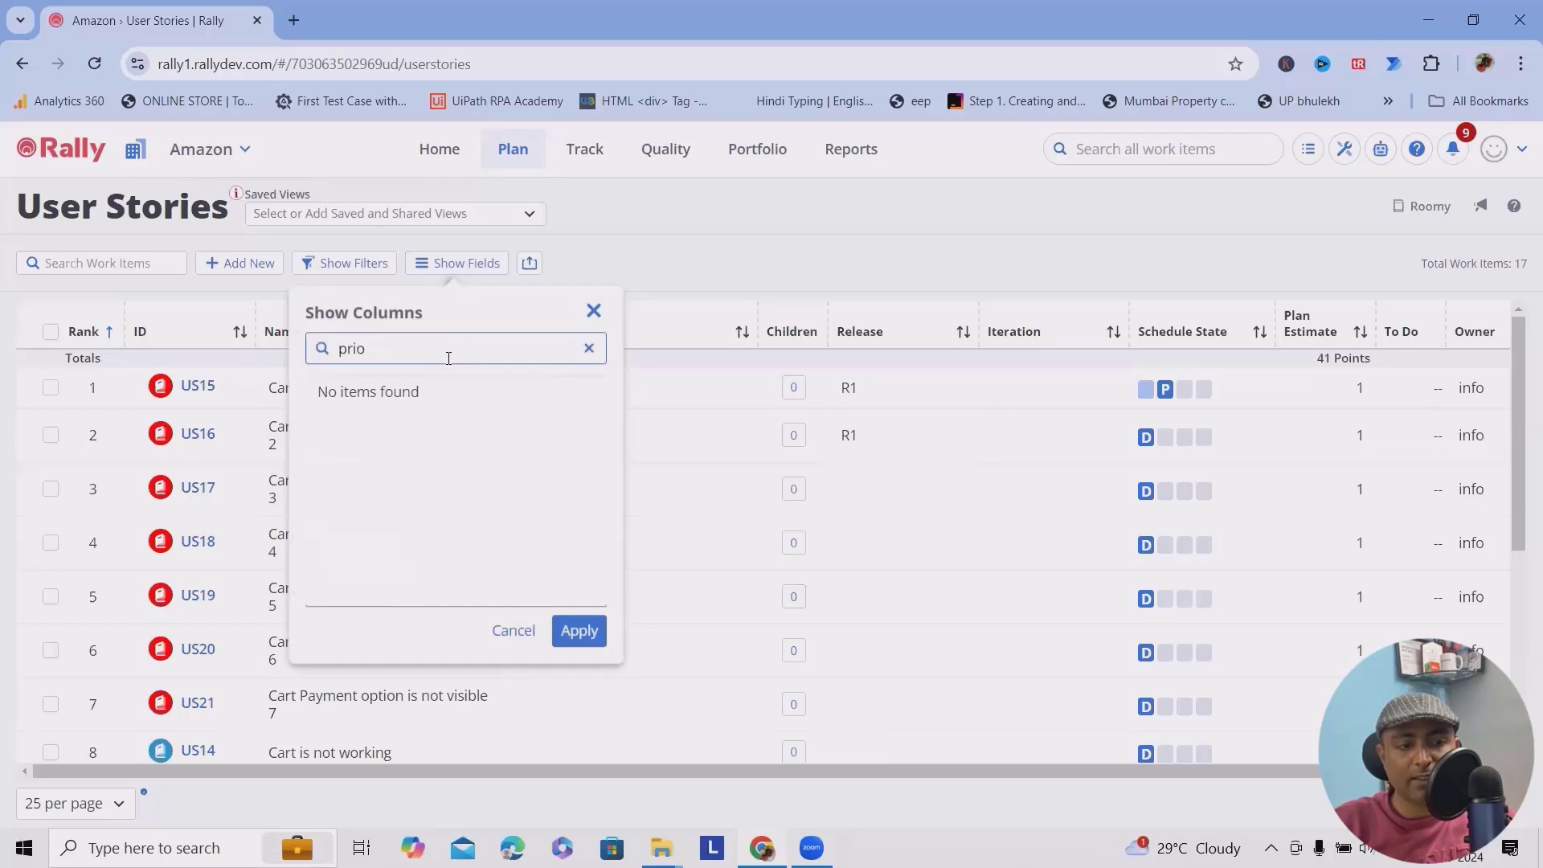
pyautogui.press('BackSpace')
pyautogui.press('BackSpace')
pyautogui.press('BackSpace')
pyautogui.press('BackSpace')
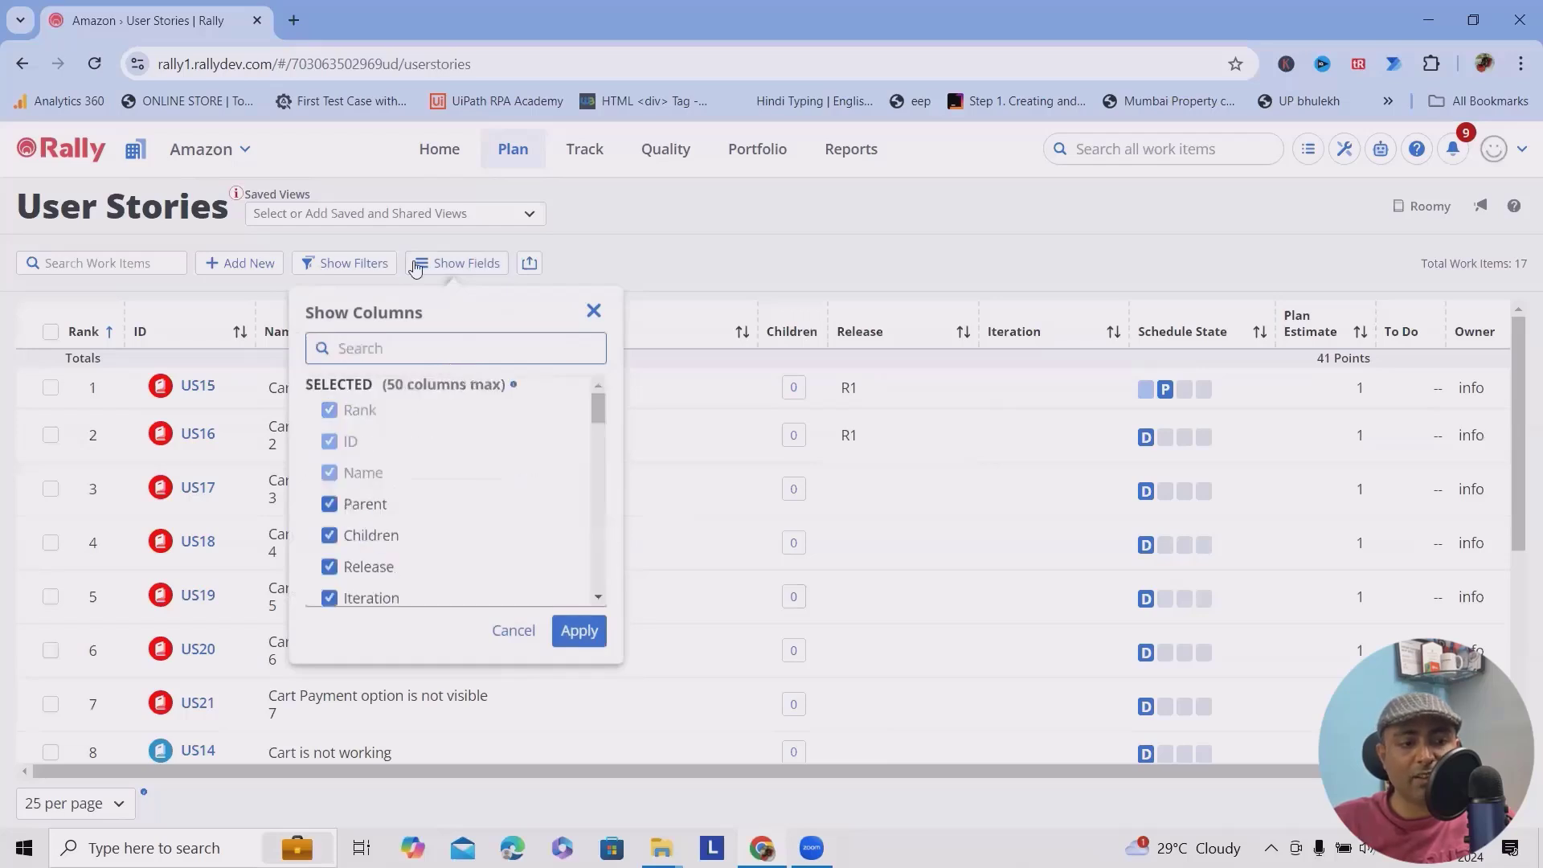
pyautogui.click(364, 269)
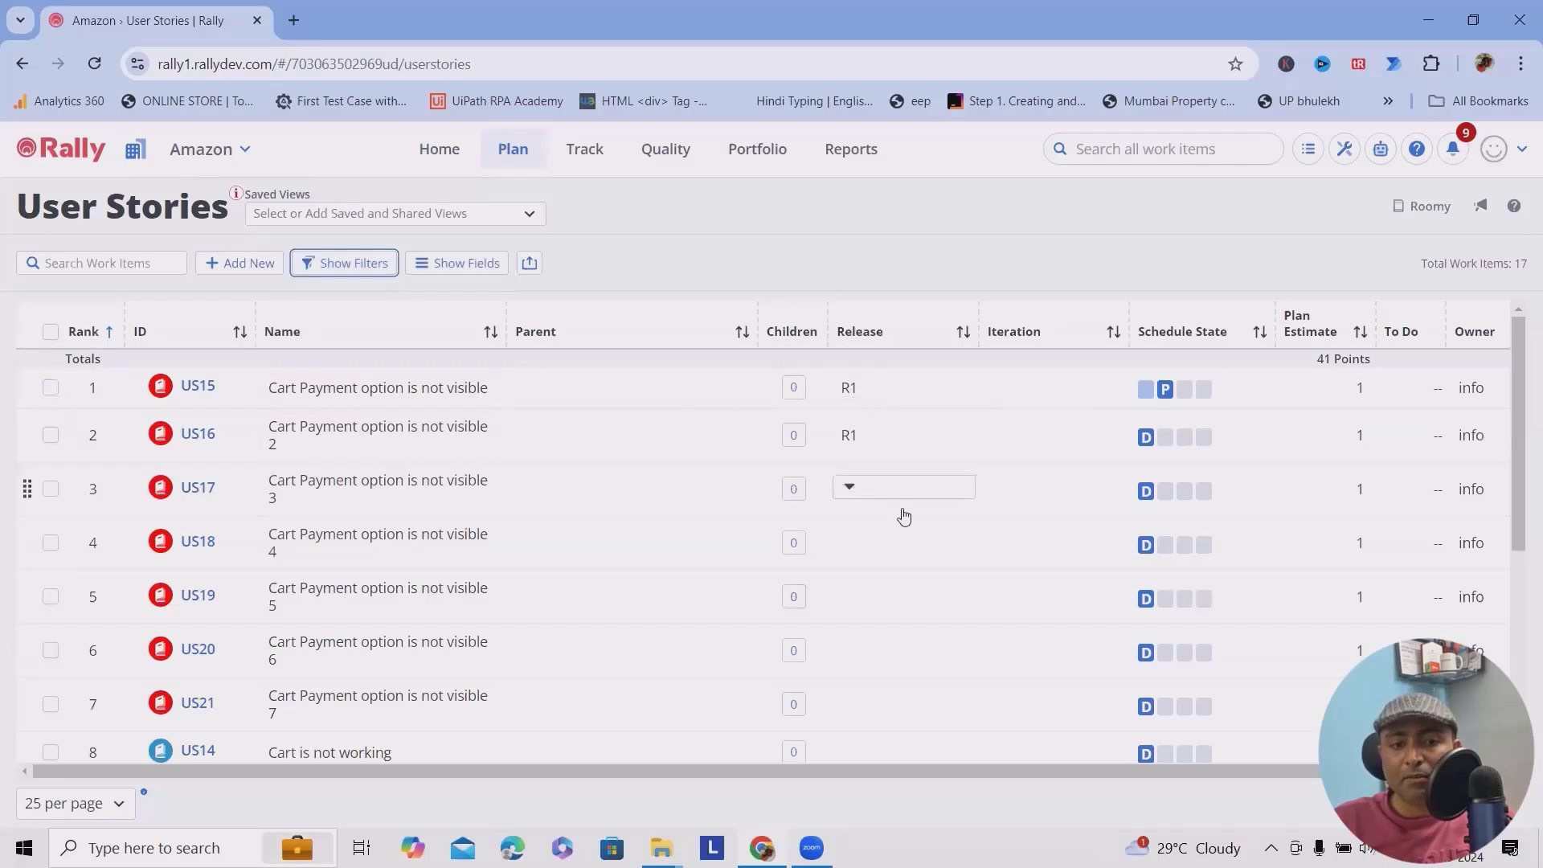
# Step: Check stories US15, US16, US17, US18, US19 and US20, then start a bulk edit
pyautogui.click(50, 388)
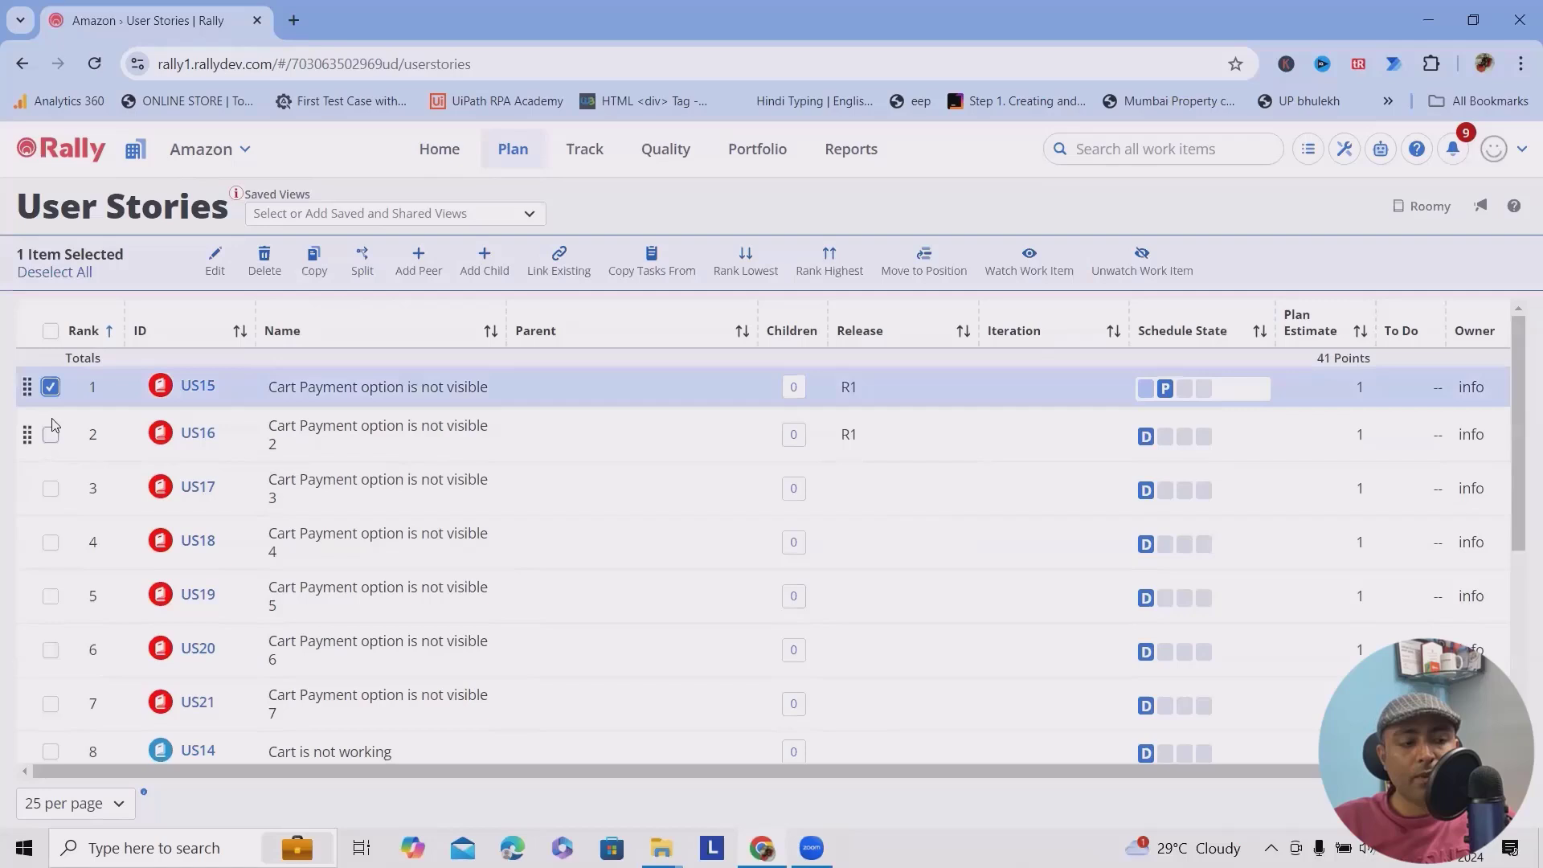
pyautogui.click(50, 435)
pyautogui.click(49, 489)
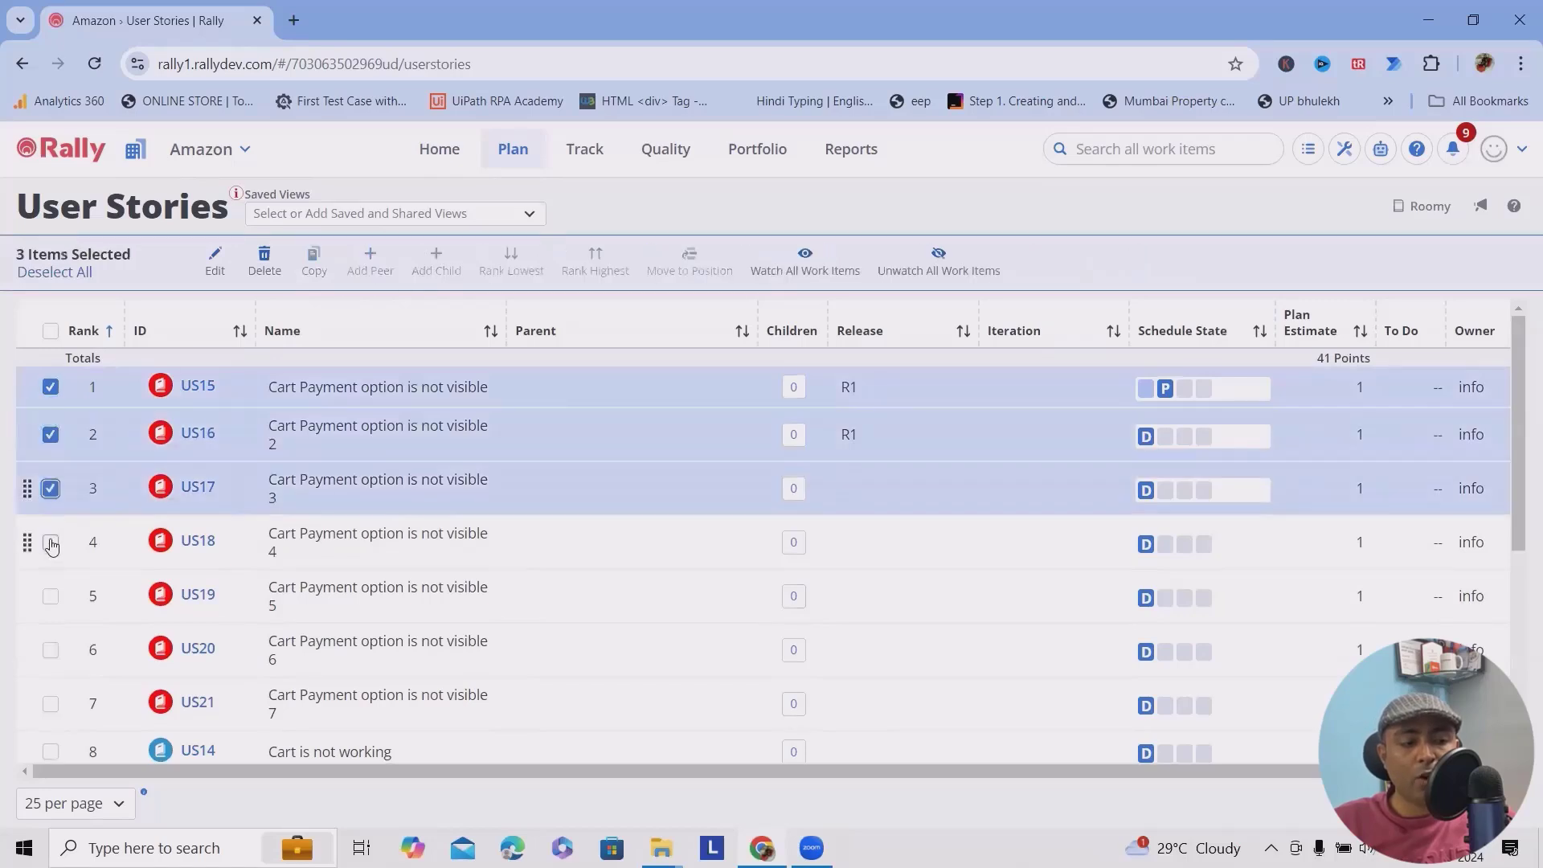
pyautogui.click(50, 542)
pyautogui.click(50, 596)
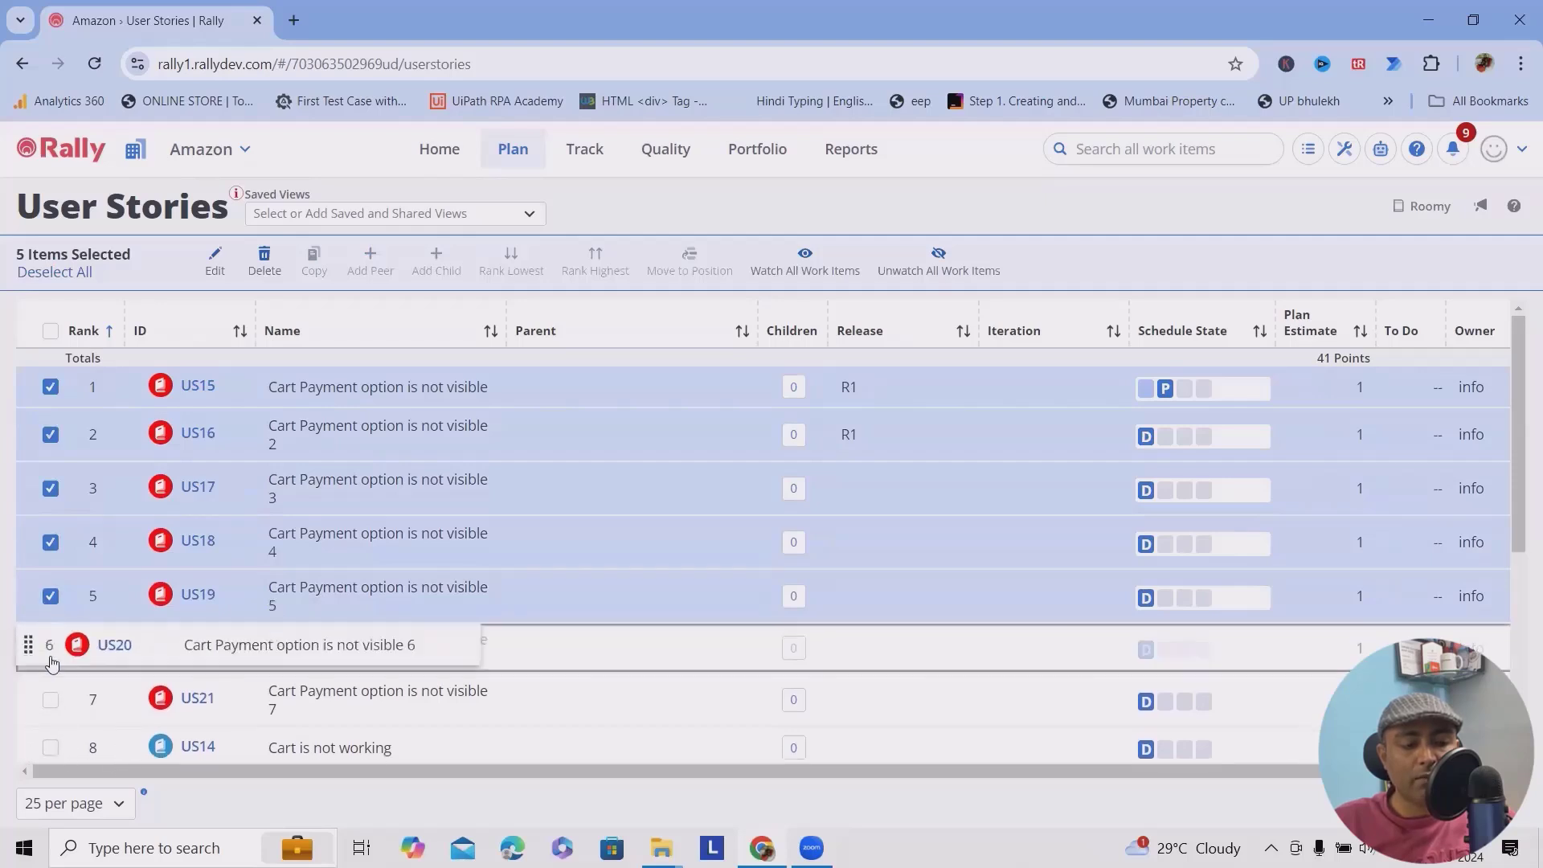
pyautogui.click(50, 655)
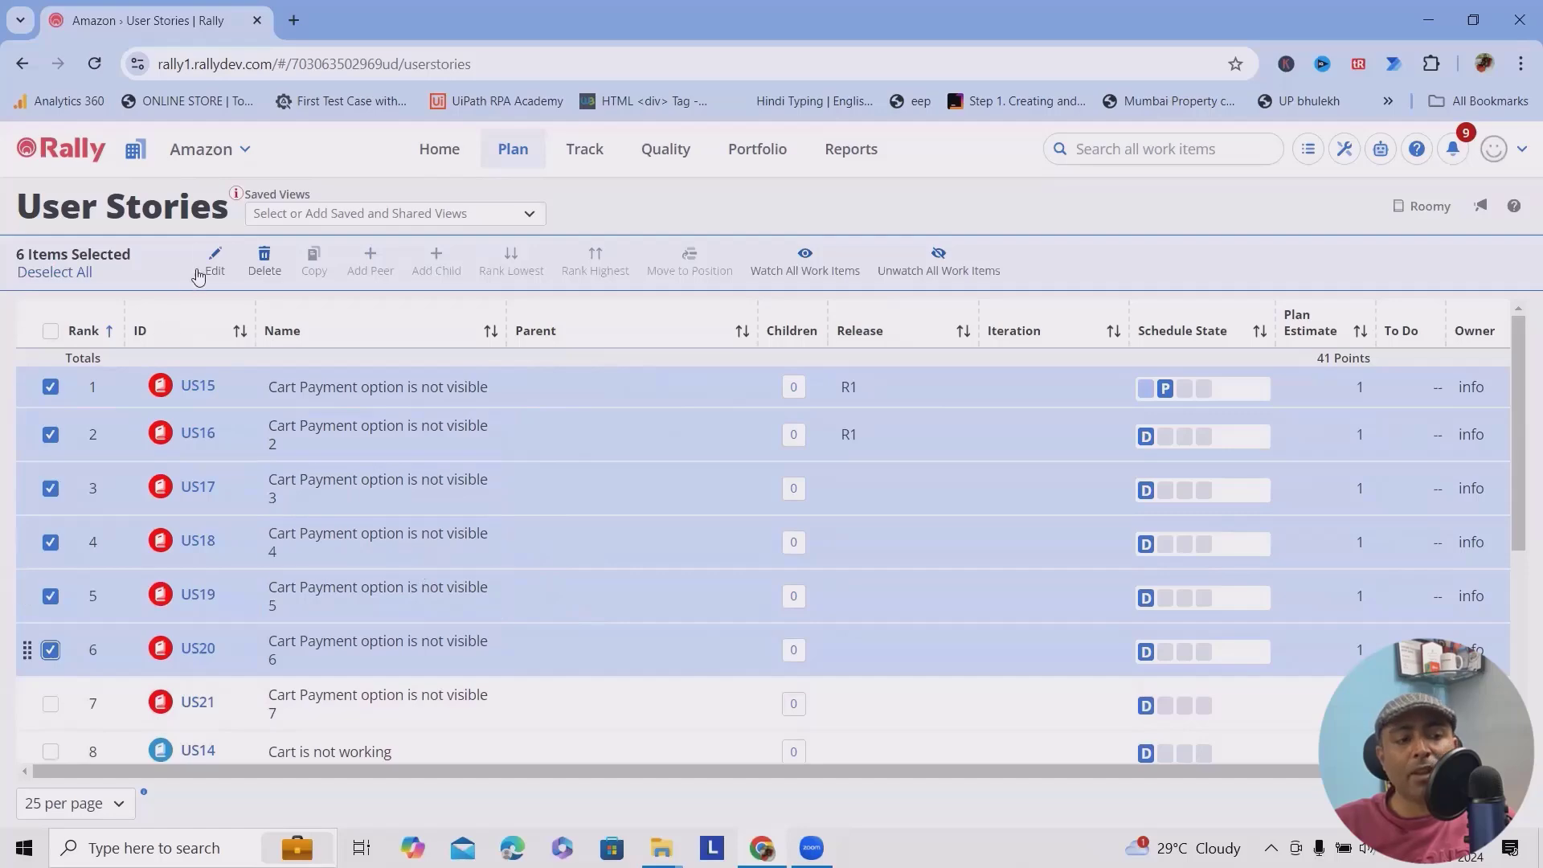
pyautogui.click(214, 264)
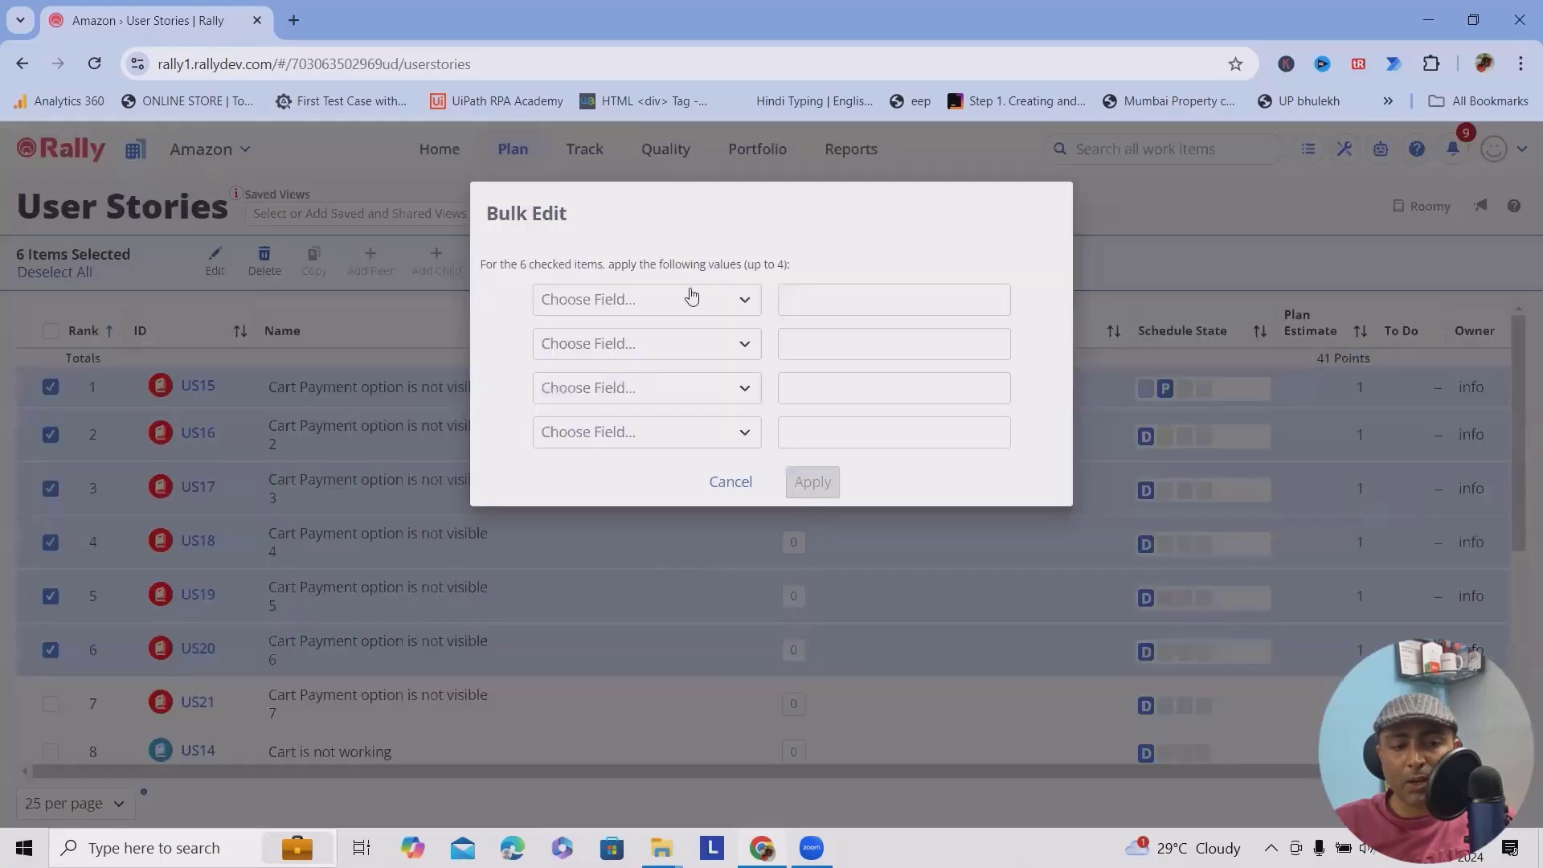
# Step: Set the Release field to R2 for the six selected stories and apply
pyautogui.click(743, 301)
pyautogui.write('re')
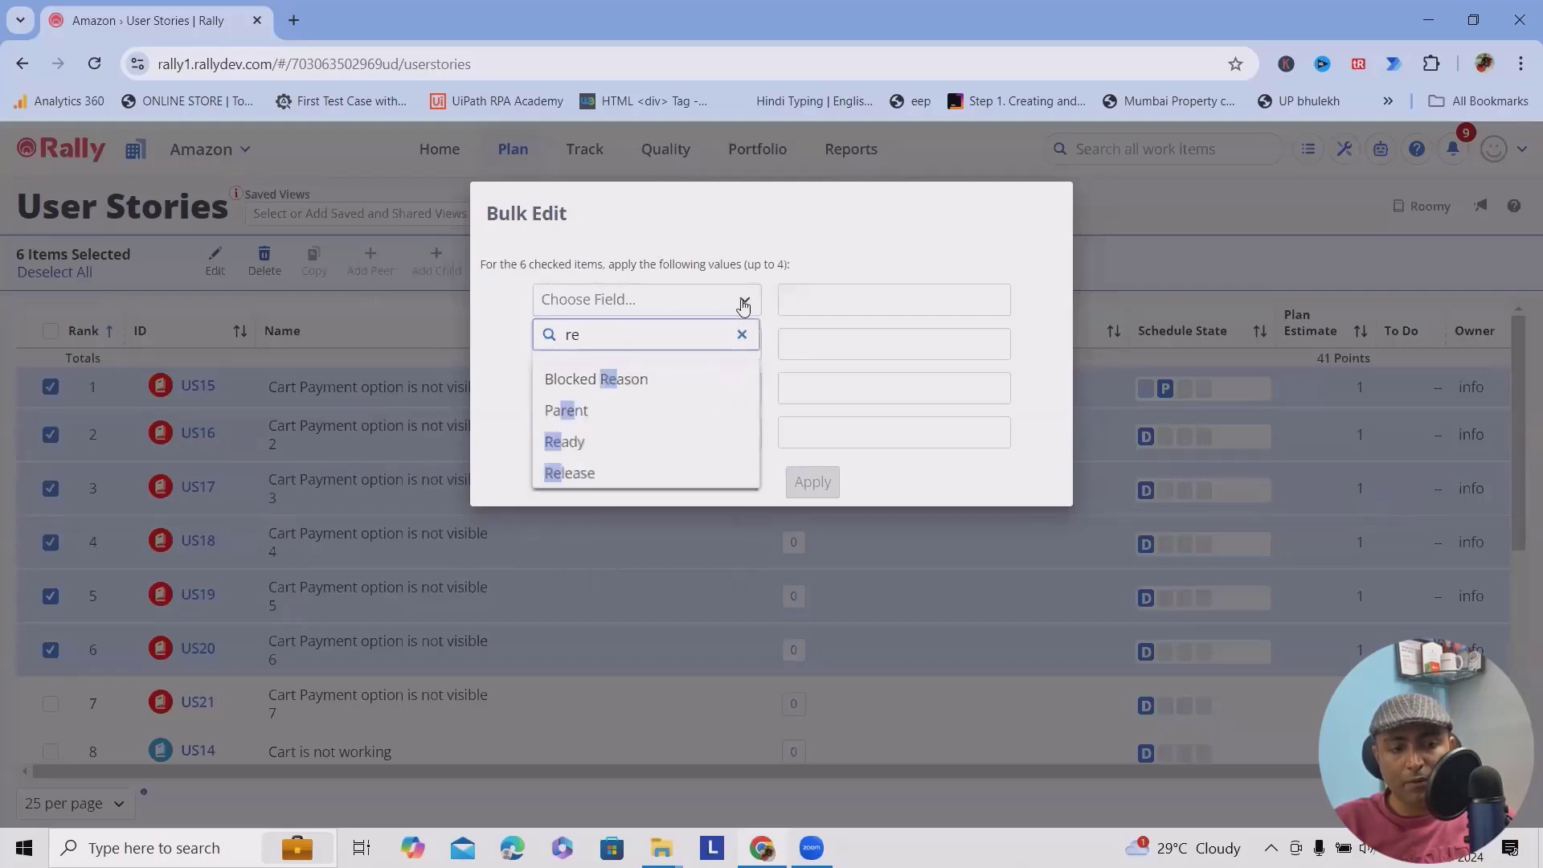
pyautogui.click(618, 473)
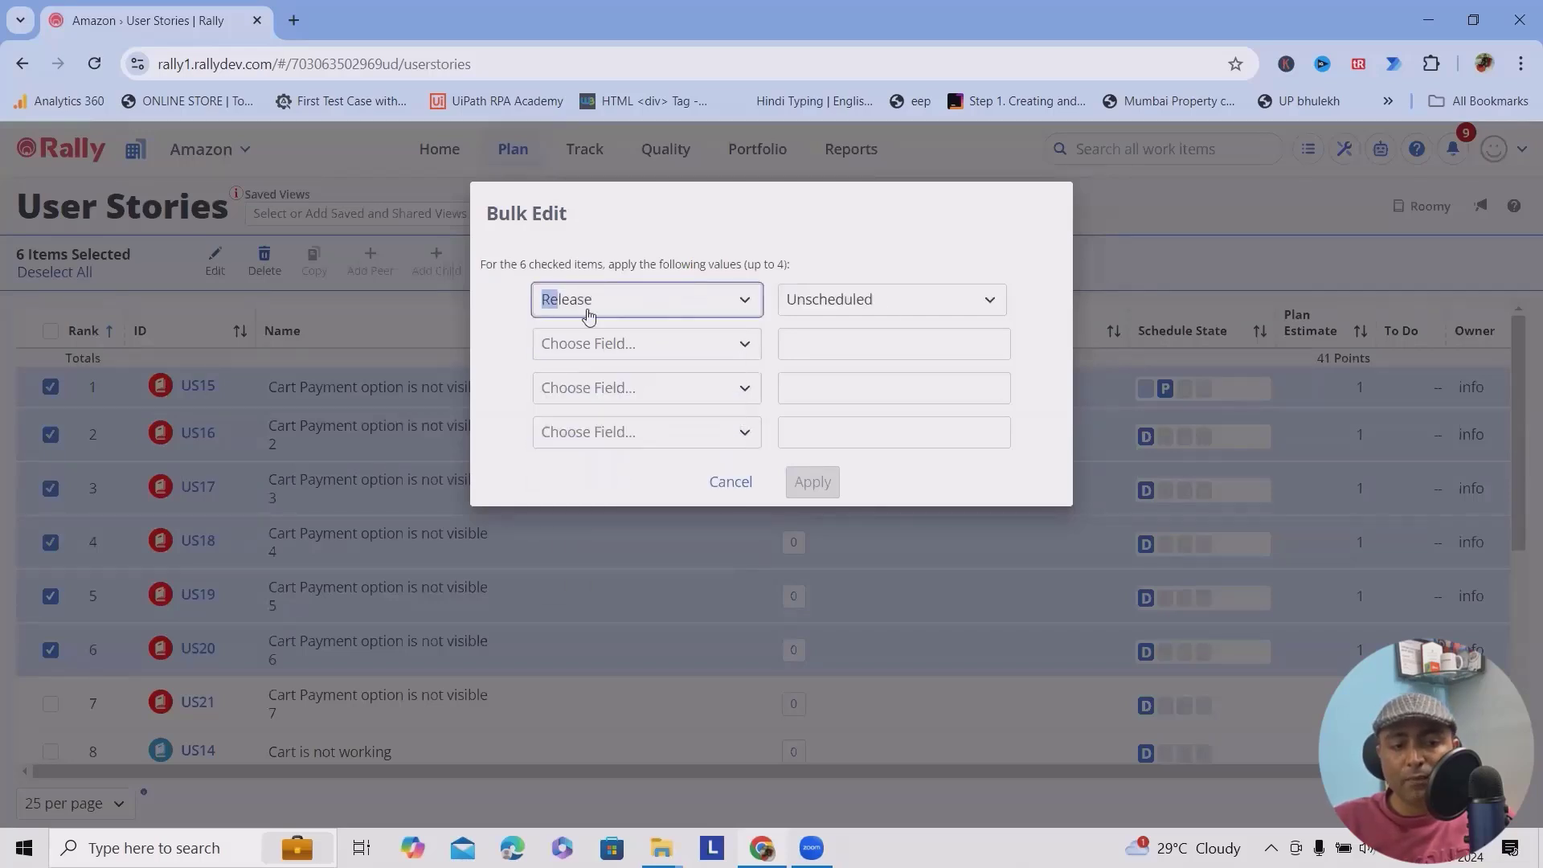
pyautogui.click(879, 300)
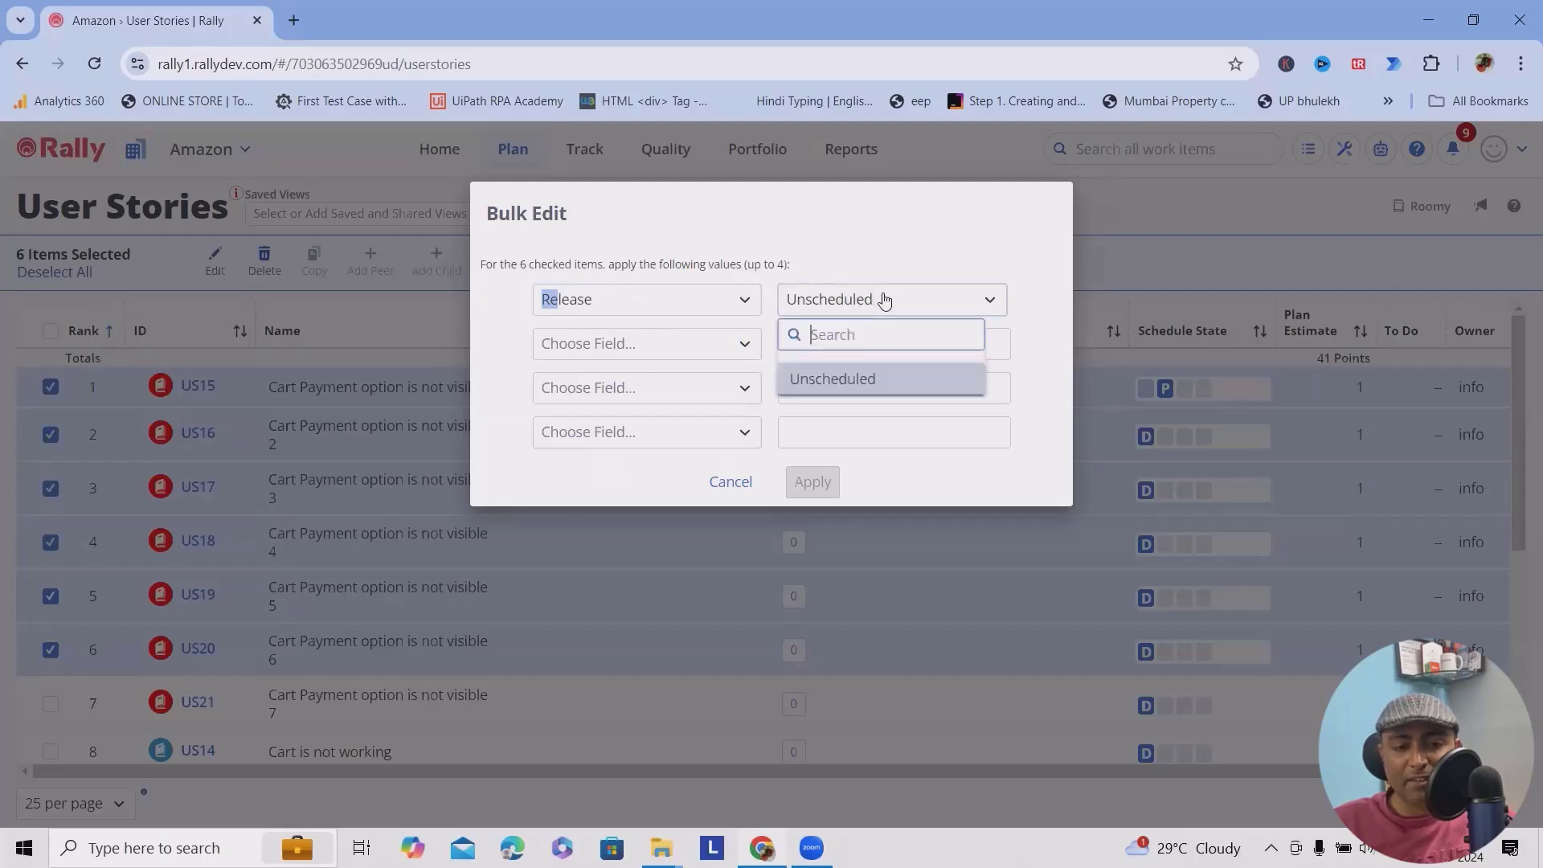
pyautogui.click(827, 441)
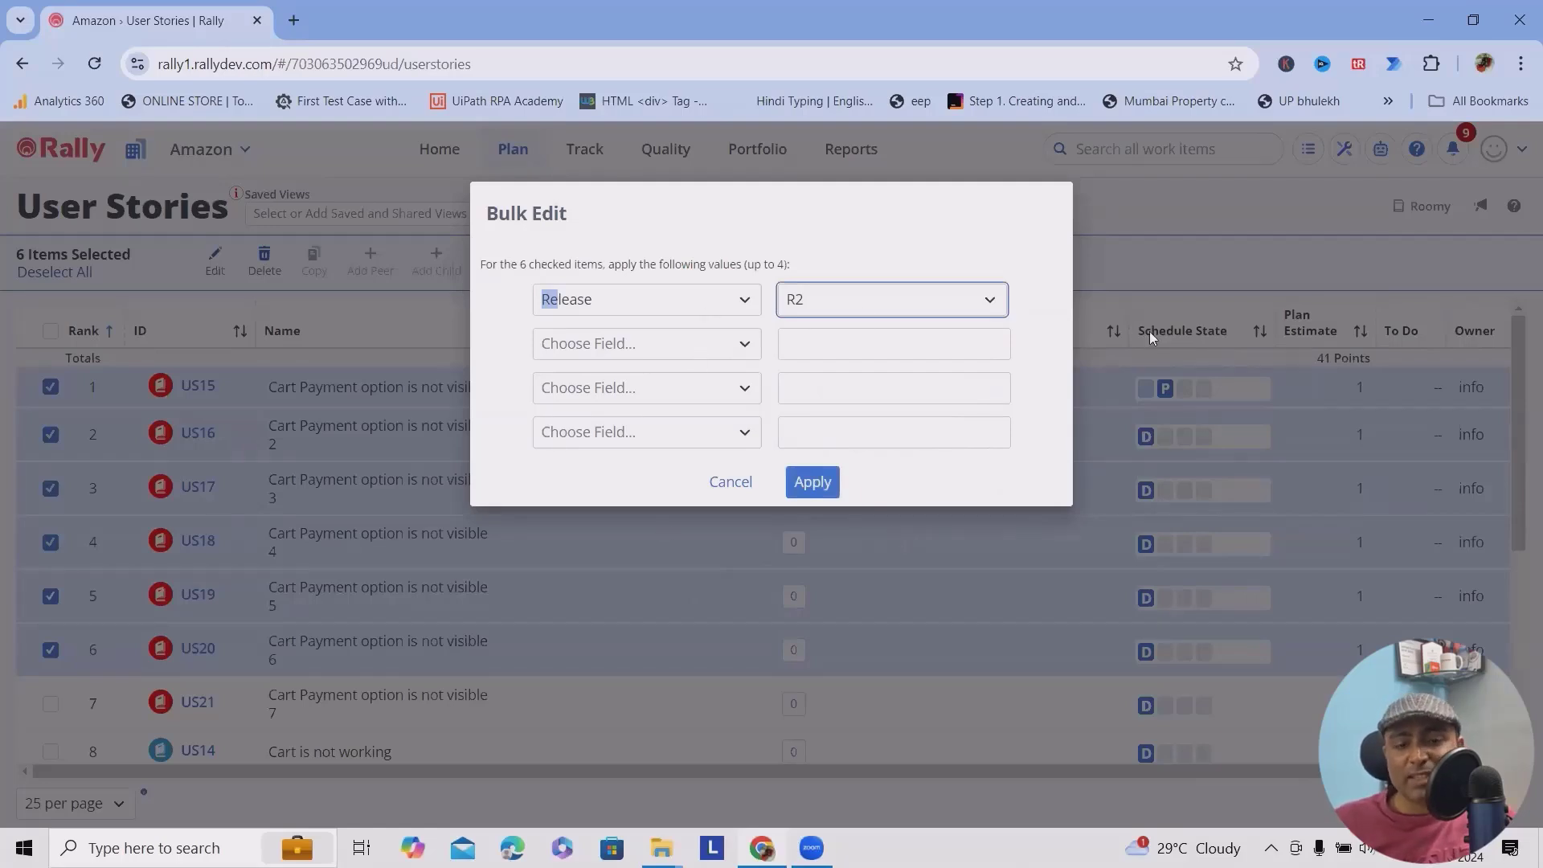
pyautogui.click(824, 483)
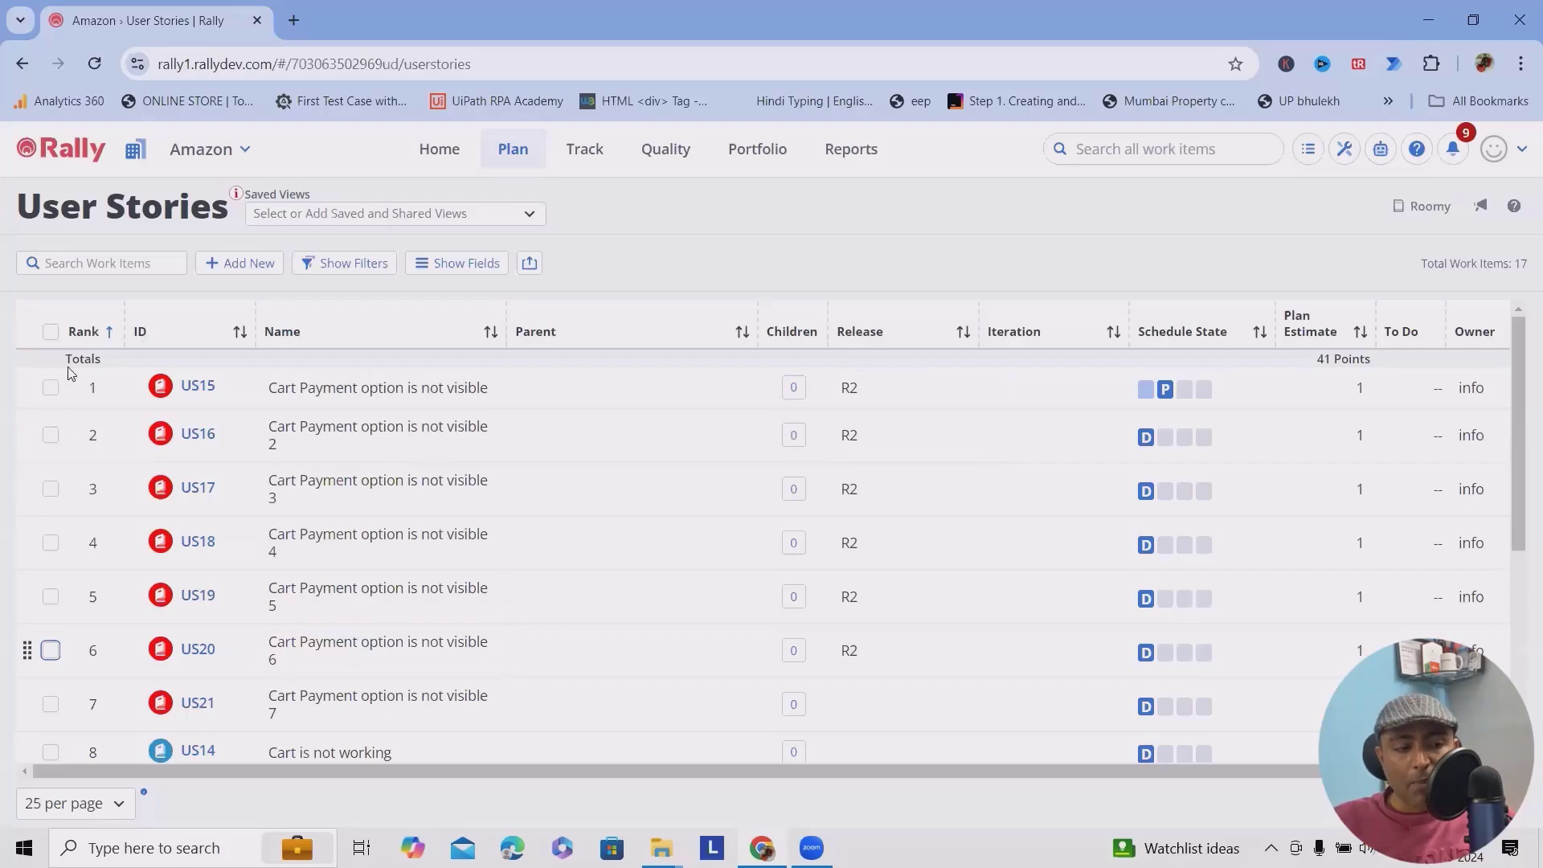
# Step: Select the eight stories US15–US21 and US14 and start a bulk edit
pyautogui.click(51, 389)
pyautogui.click(49, 436)
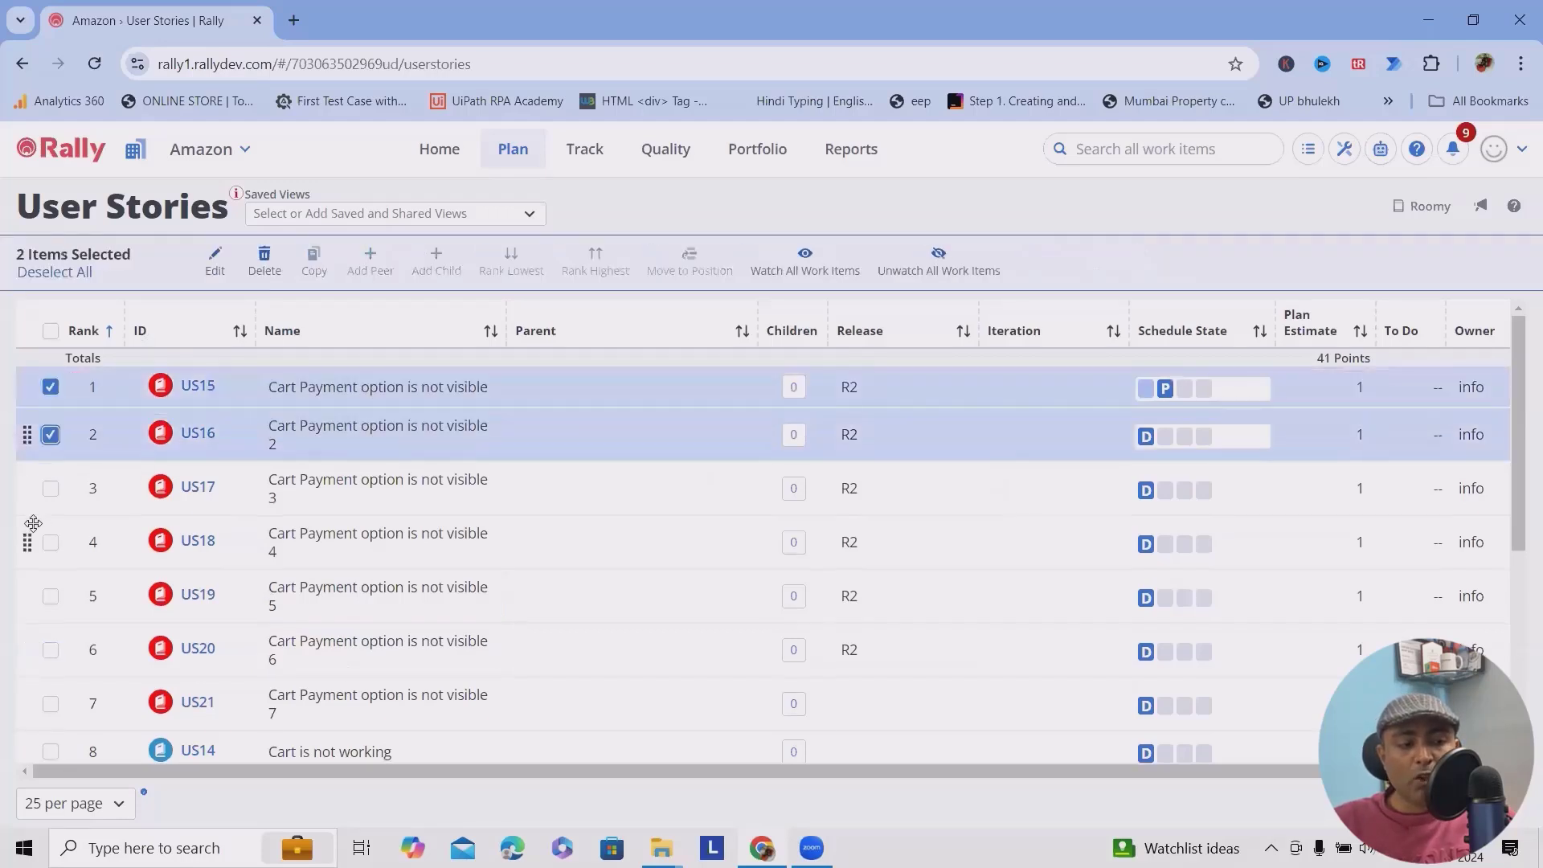
pyautogui.click(50, 489)
pyautogui.click(50, 542)
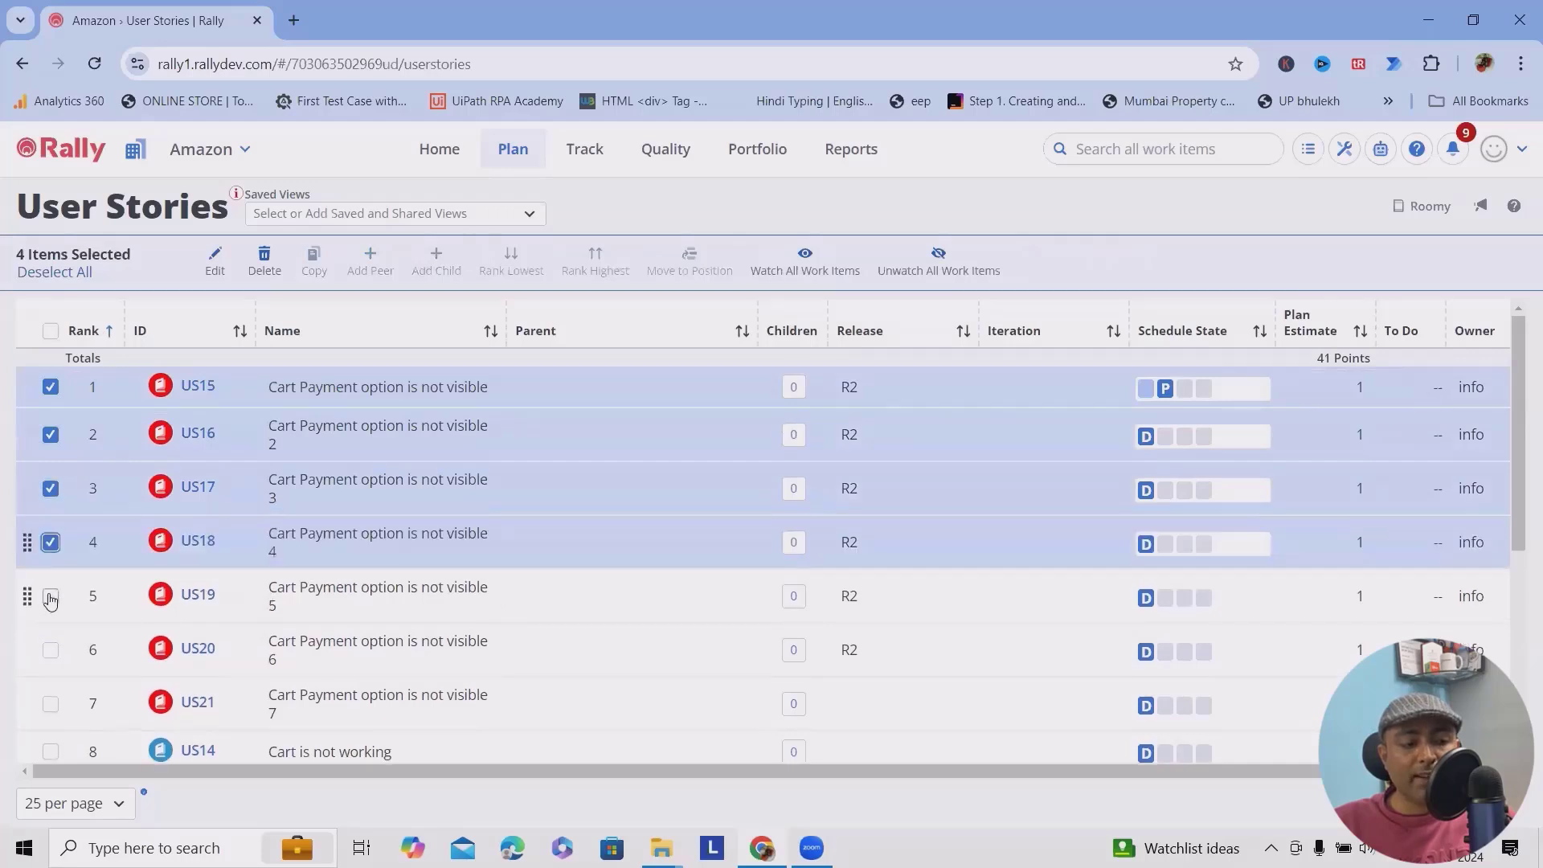
pyautogui.click(50, 596)
pyautogui.click(50, 651)
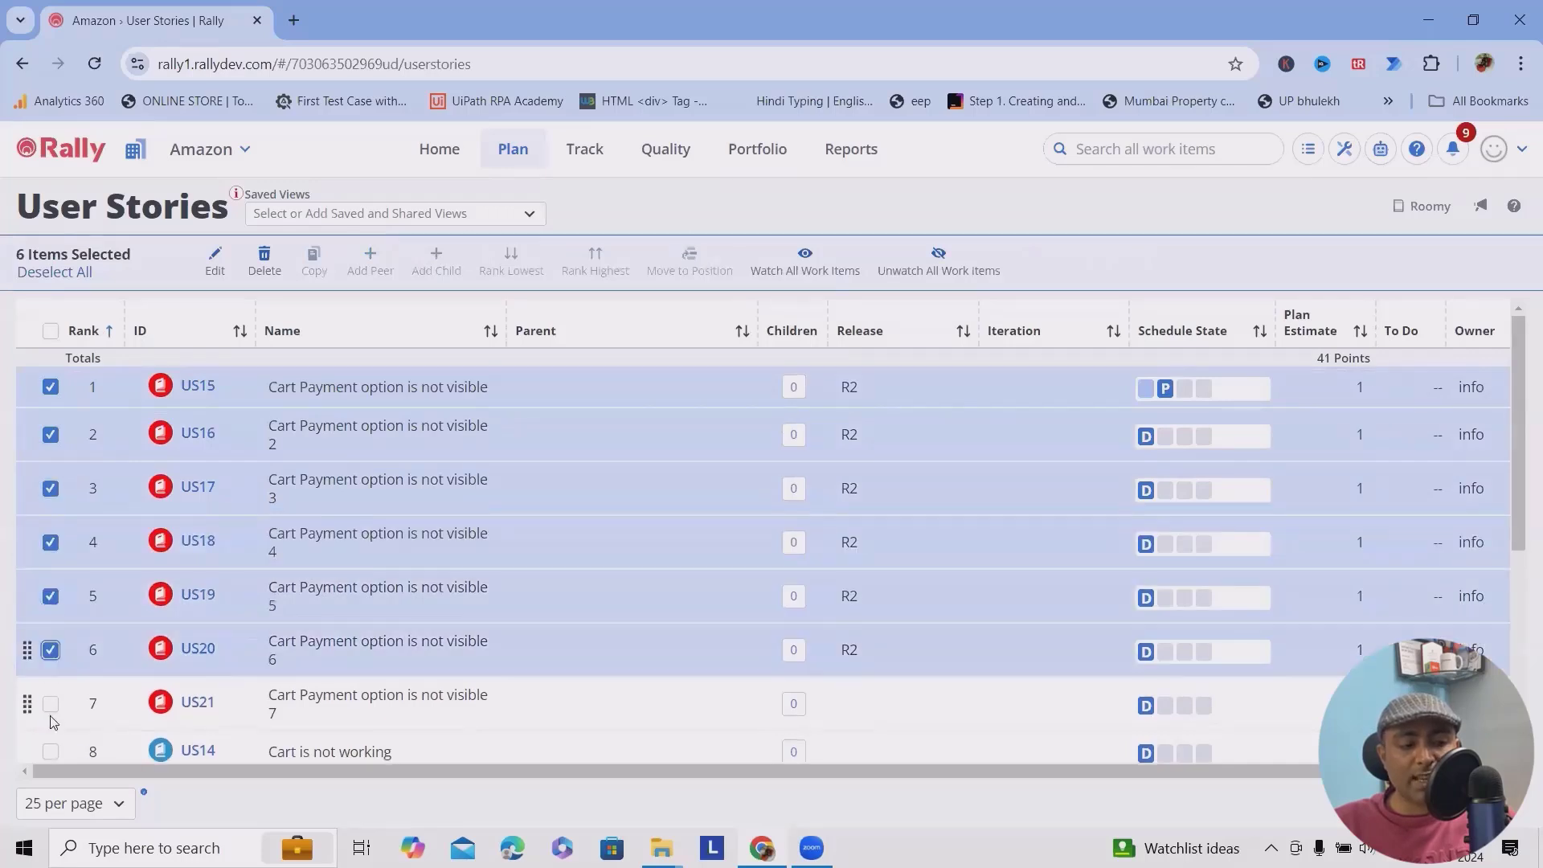
pyautogui.click(50, 705)
pyautogui.click(49, 751)
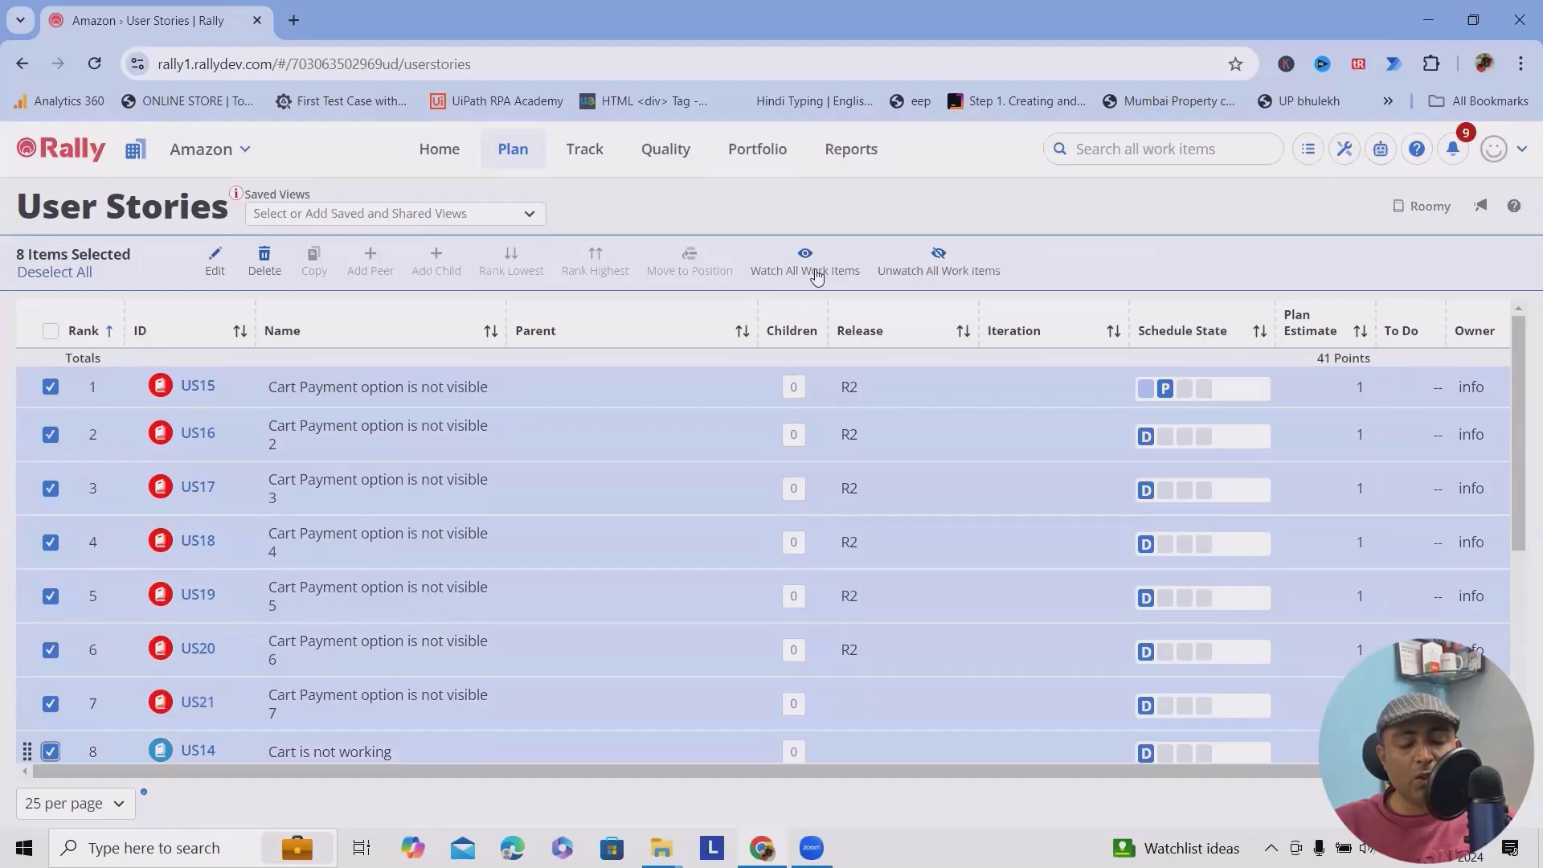
pyautogui.click(213, 259)
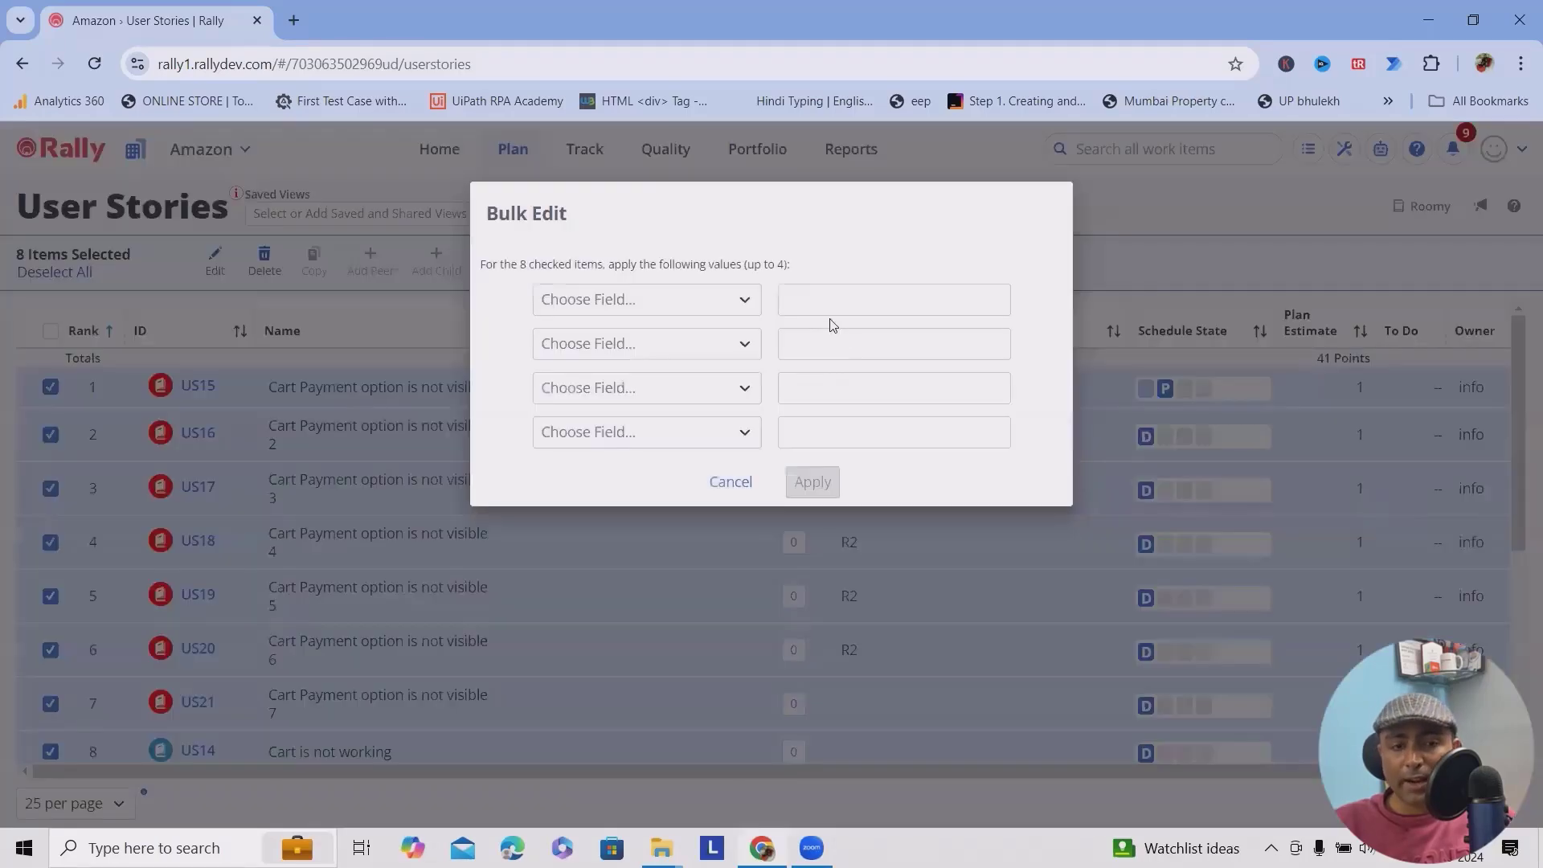
# Step: Set Color to Green in the bulk edit
pyautogui.click(742, 300)
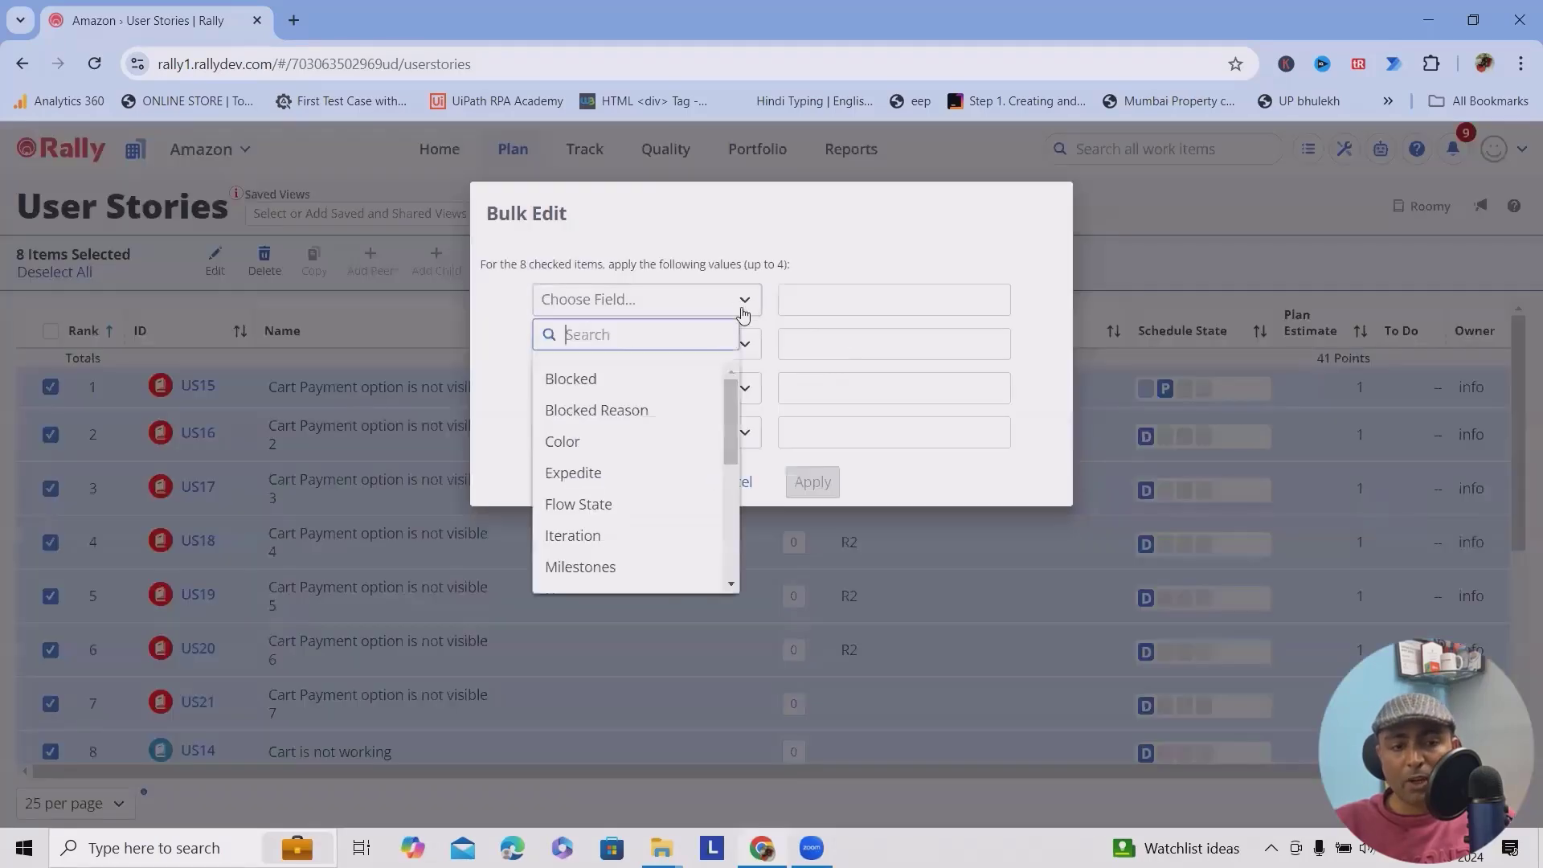
pyautogui.click(597, 443)
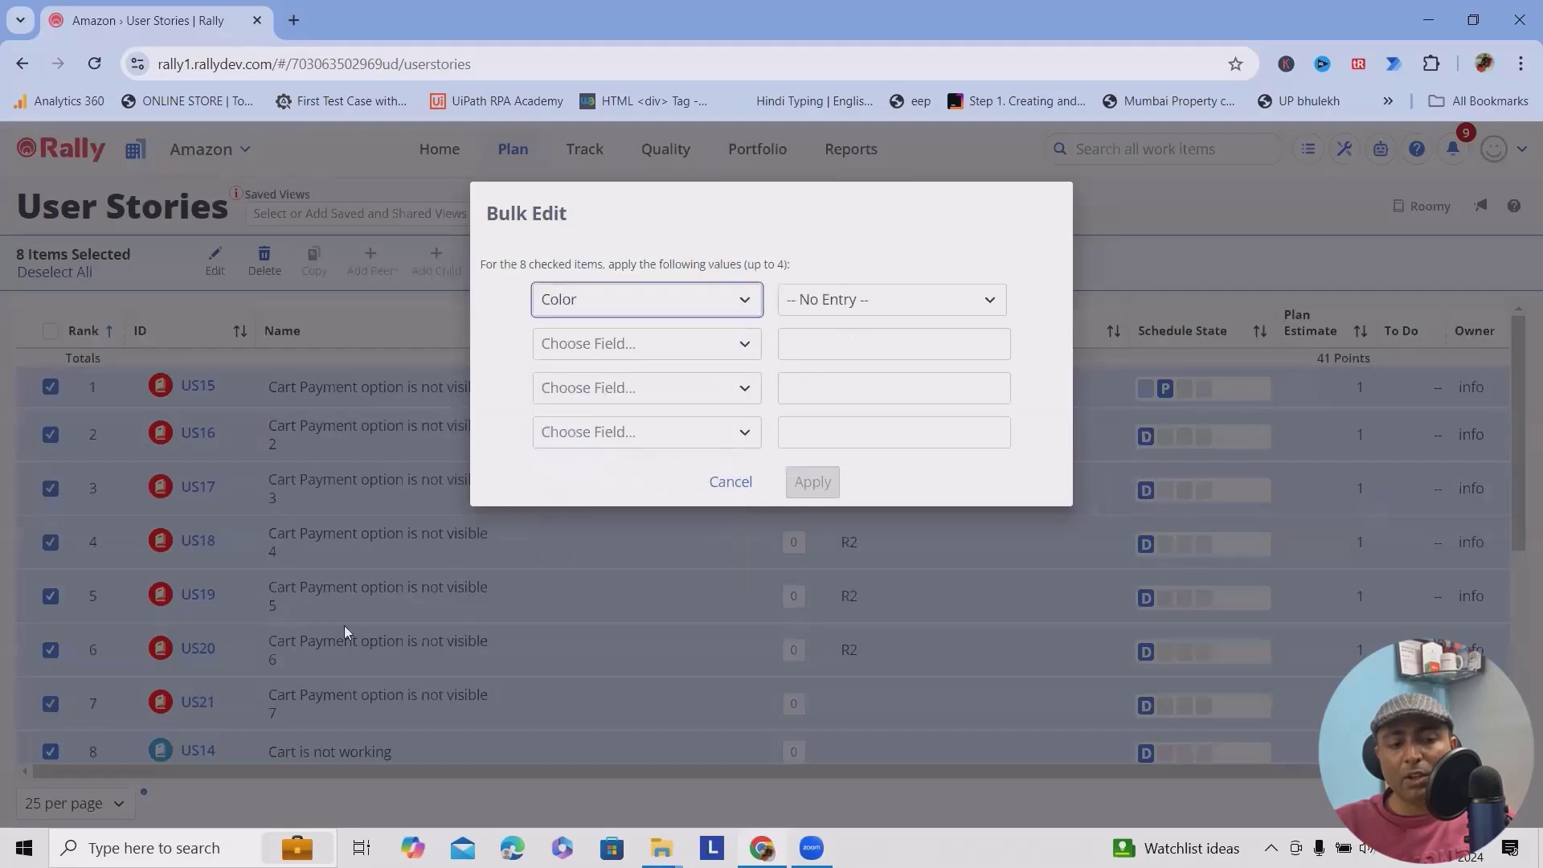
pyautogui.click(920, 303)
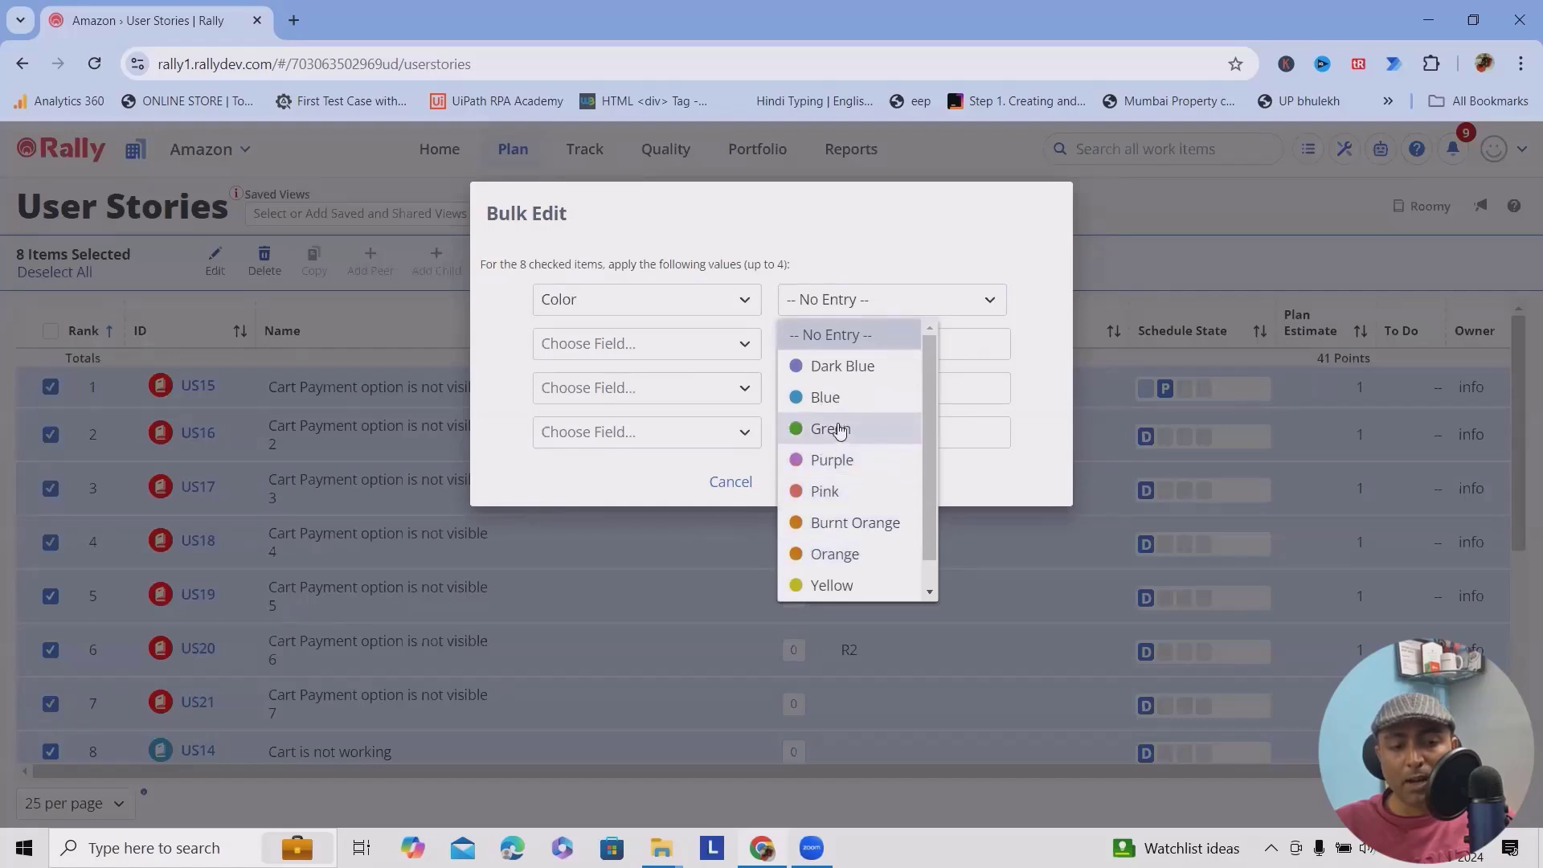
pyautogui.click(829, 428)
# Step: Add Iteration as a second field, set to Unscheduled
pyautogui.click(744, 351)
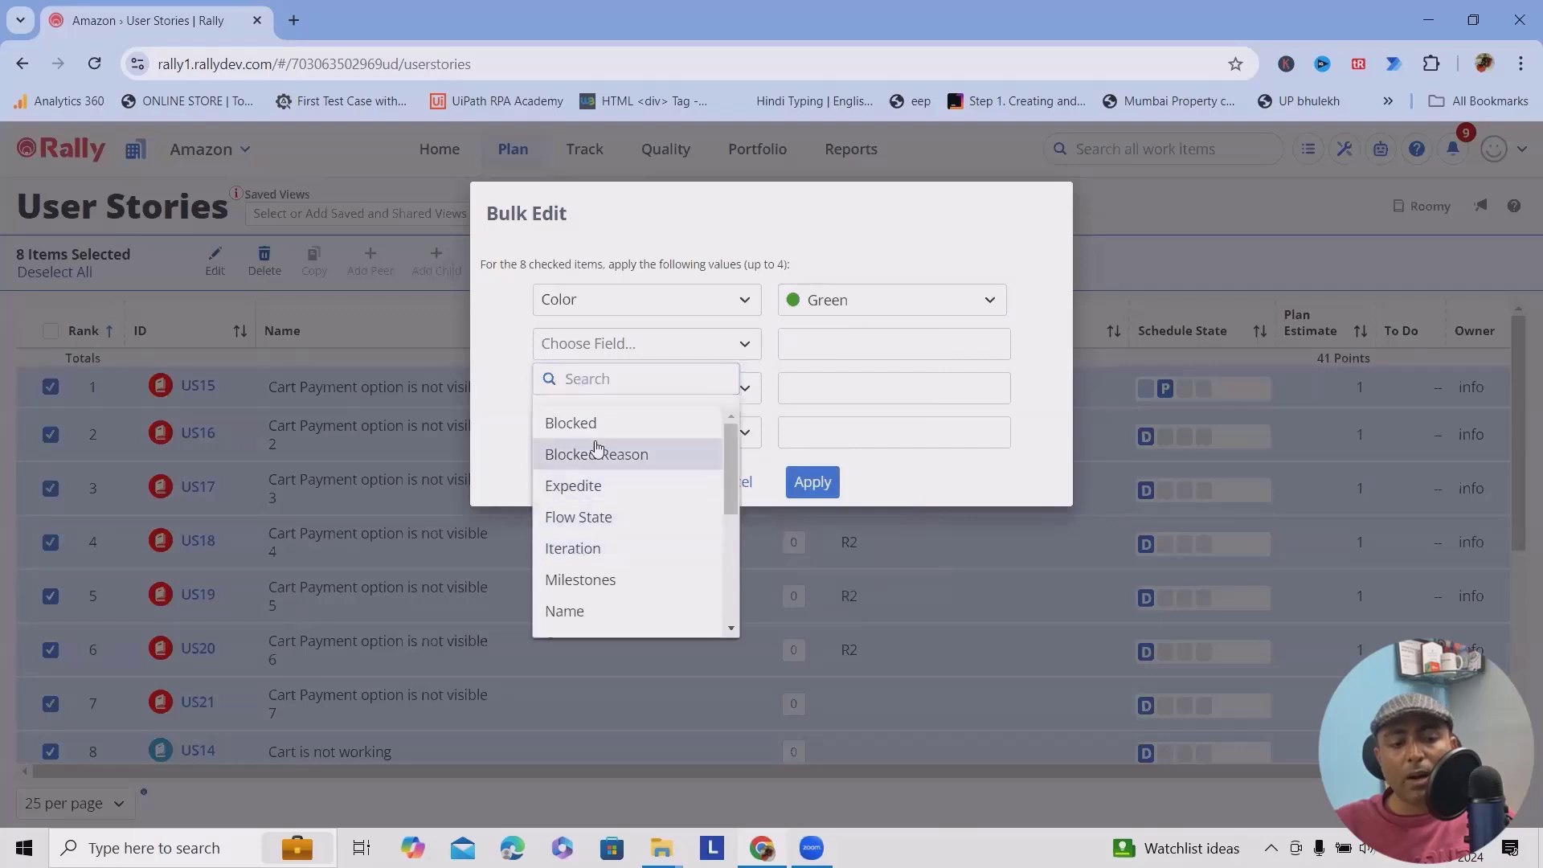
pyautogui.scroll(-3, 584, 589)
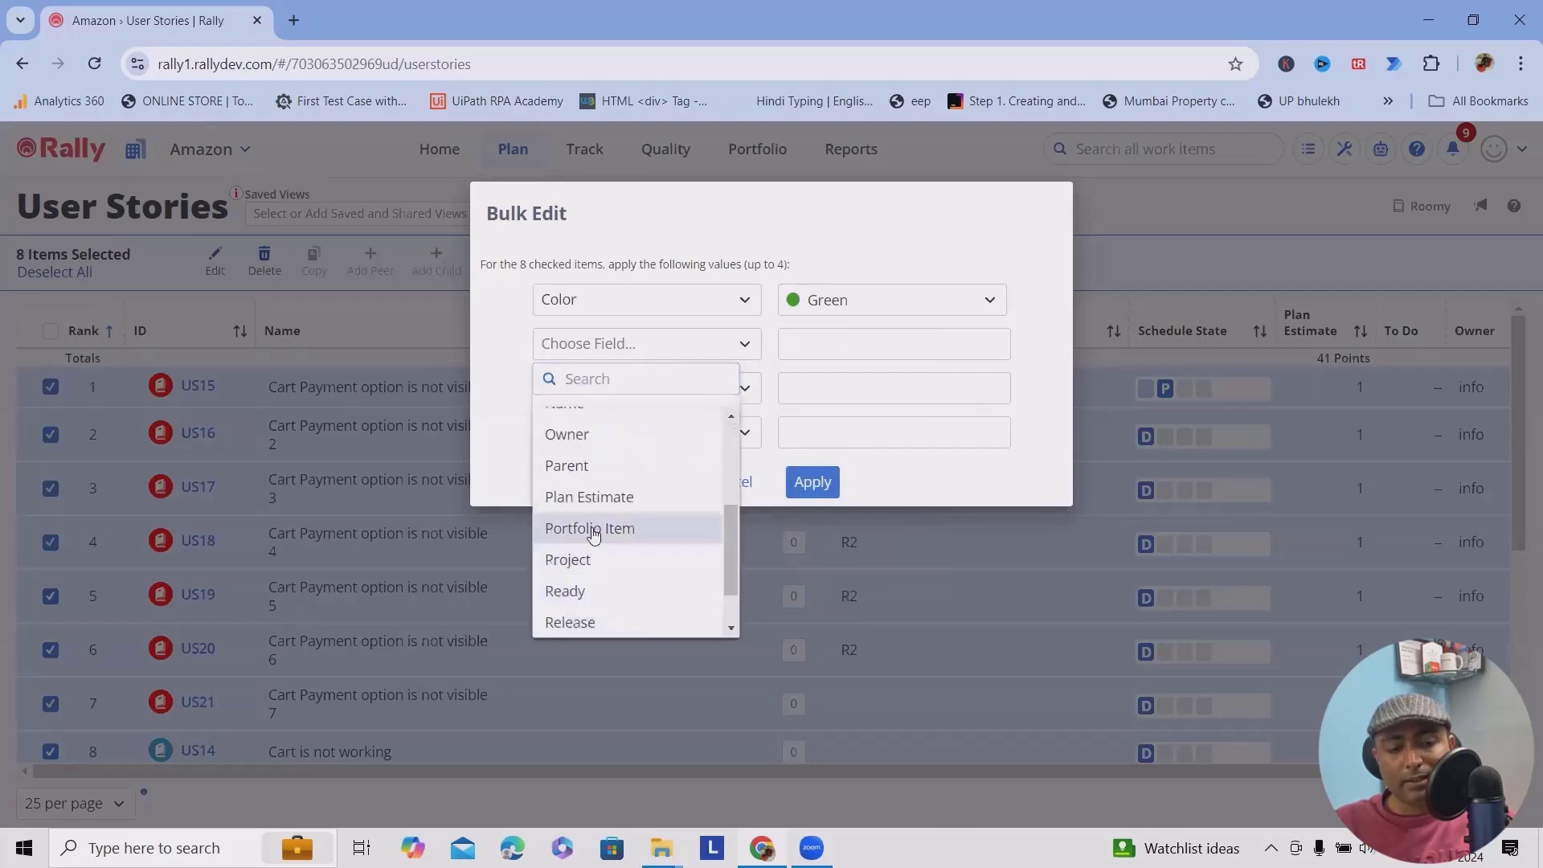
pyautogui.scroll(-1, 606, 462)
pyautogui.scroll(3, 598, 514)
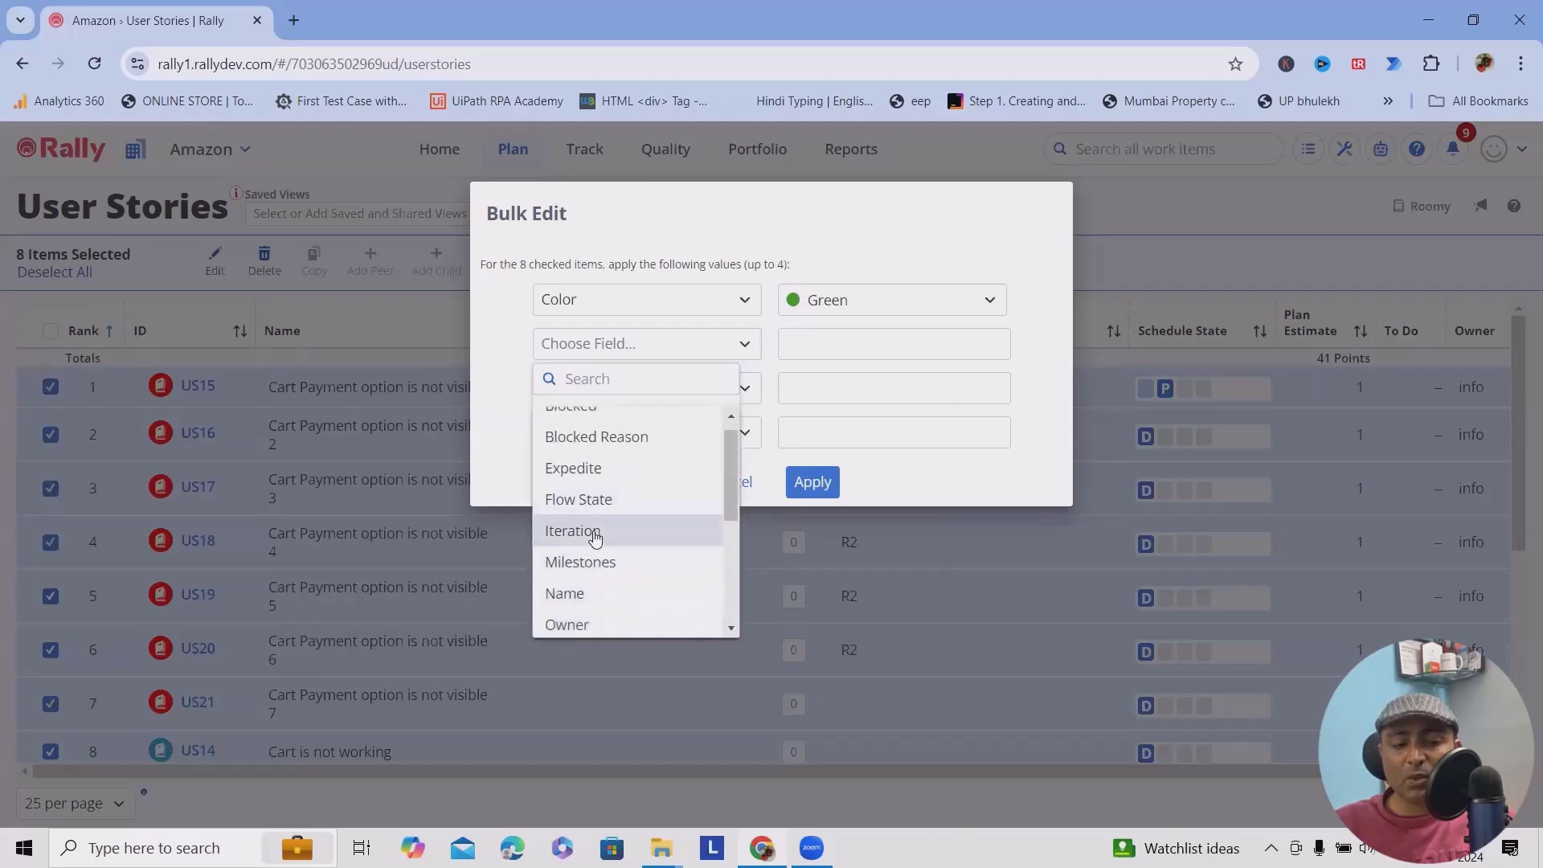
pyautogui.click(592, 531)
pyautogui.click(912, 354)
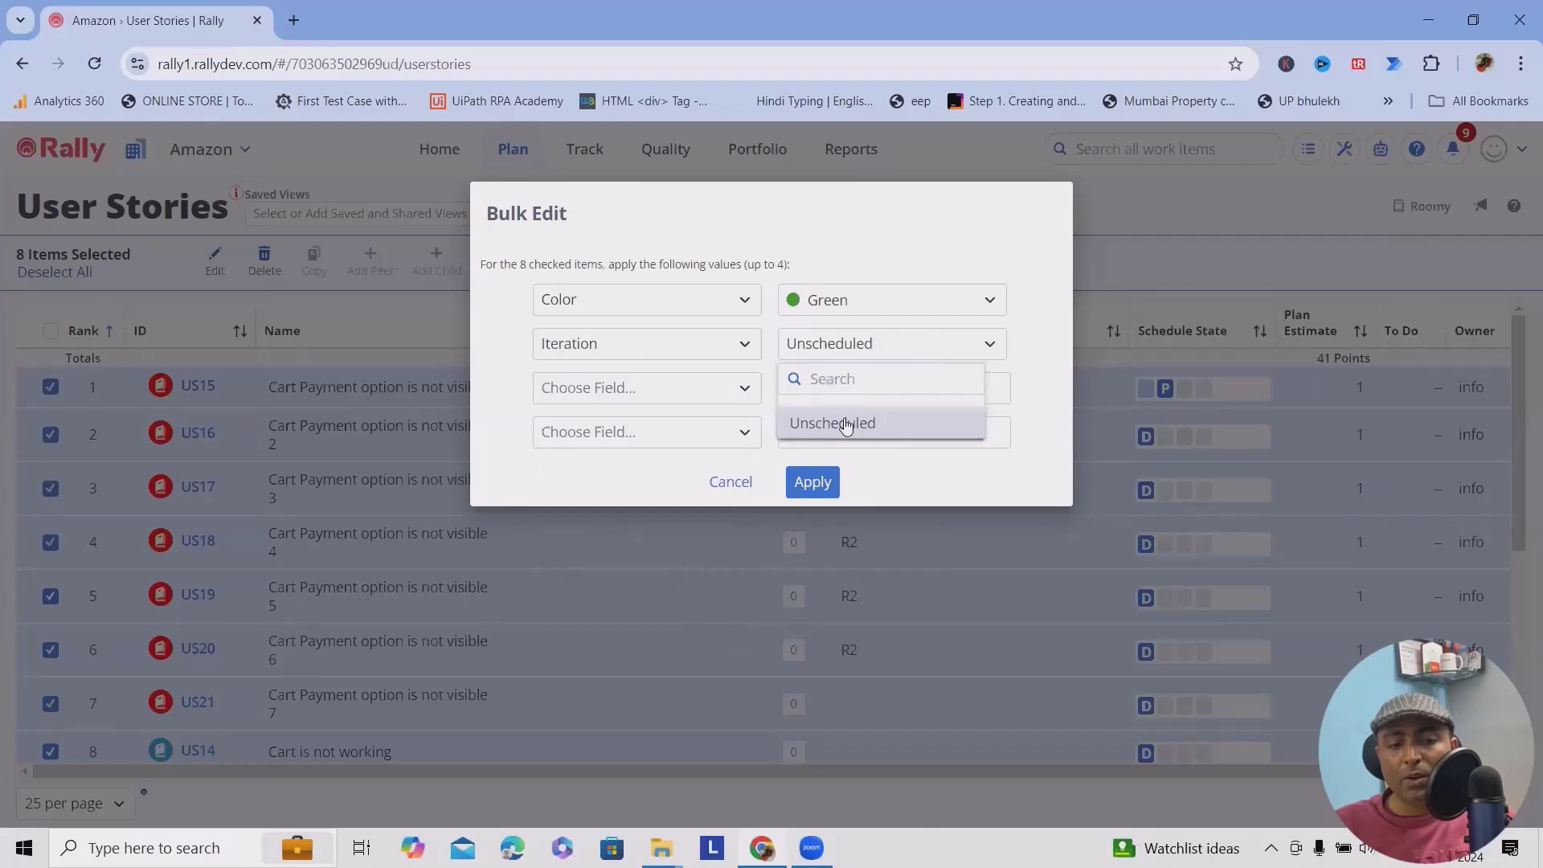
pyautogui.click(850, 426)
# Step: Add Ready as a third field, set to Yes
pyautogui.click(594, 394)
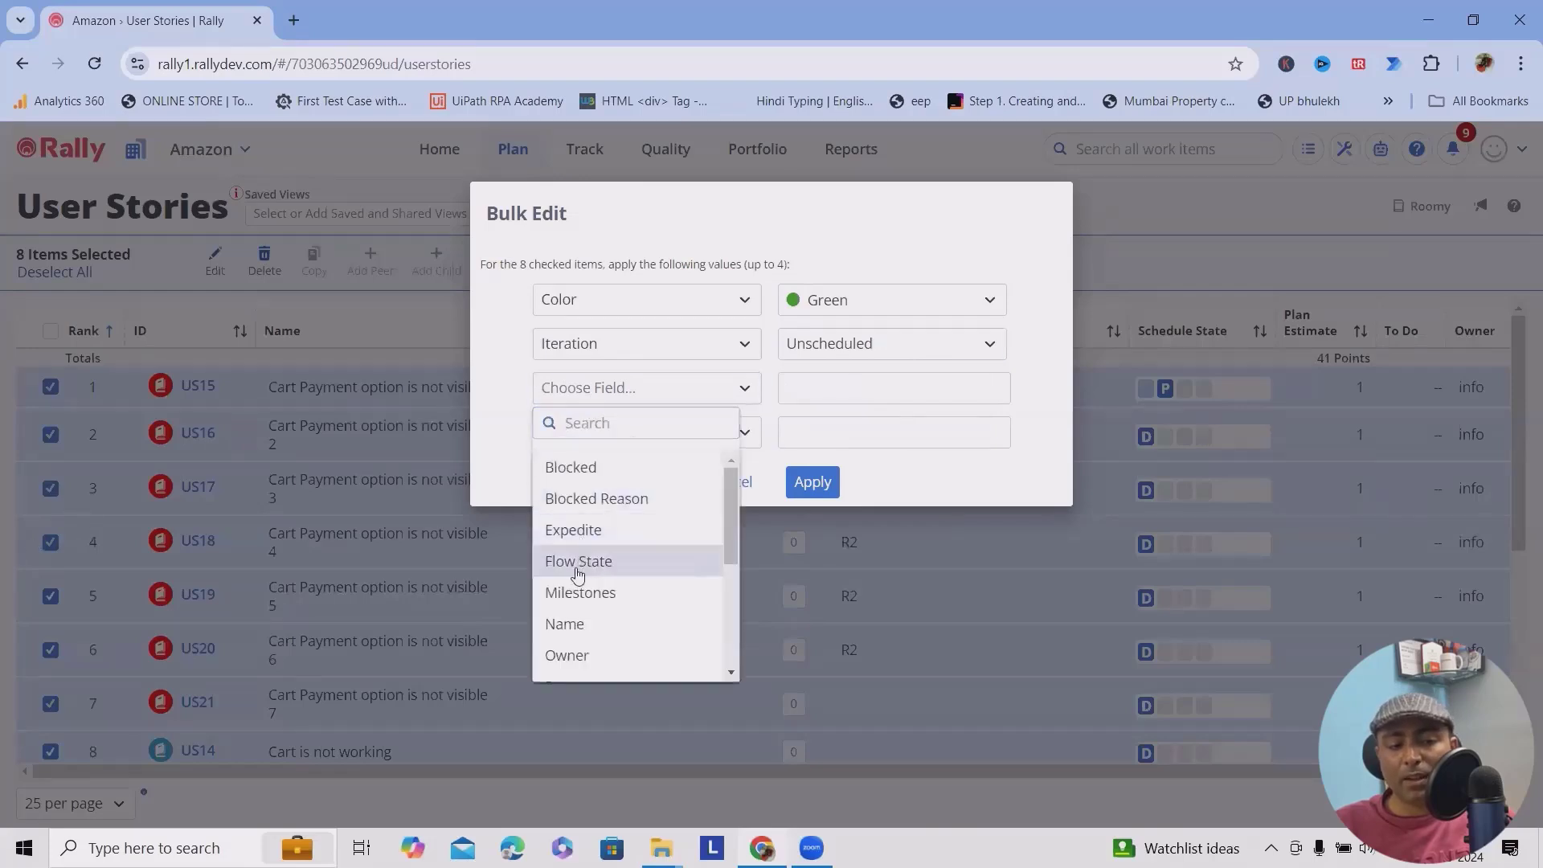
pyautogui.scroll(-1, 587, 613)
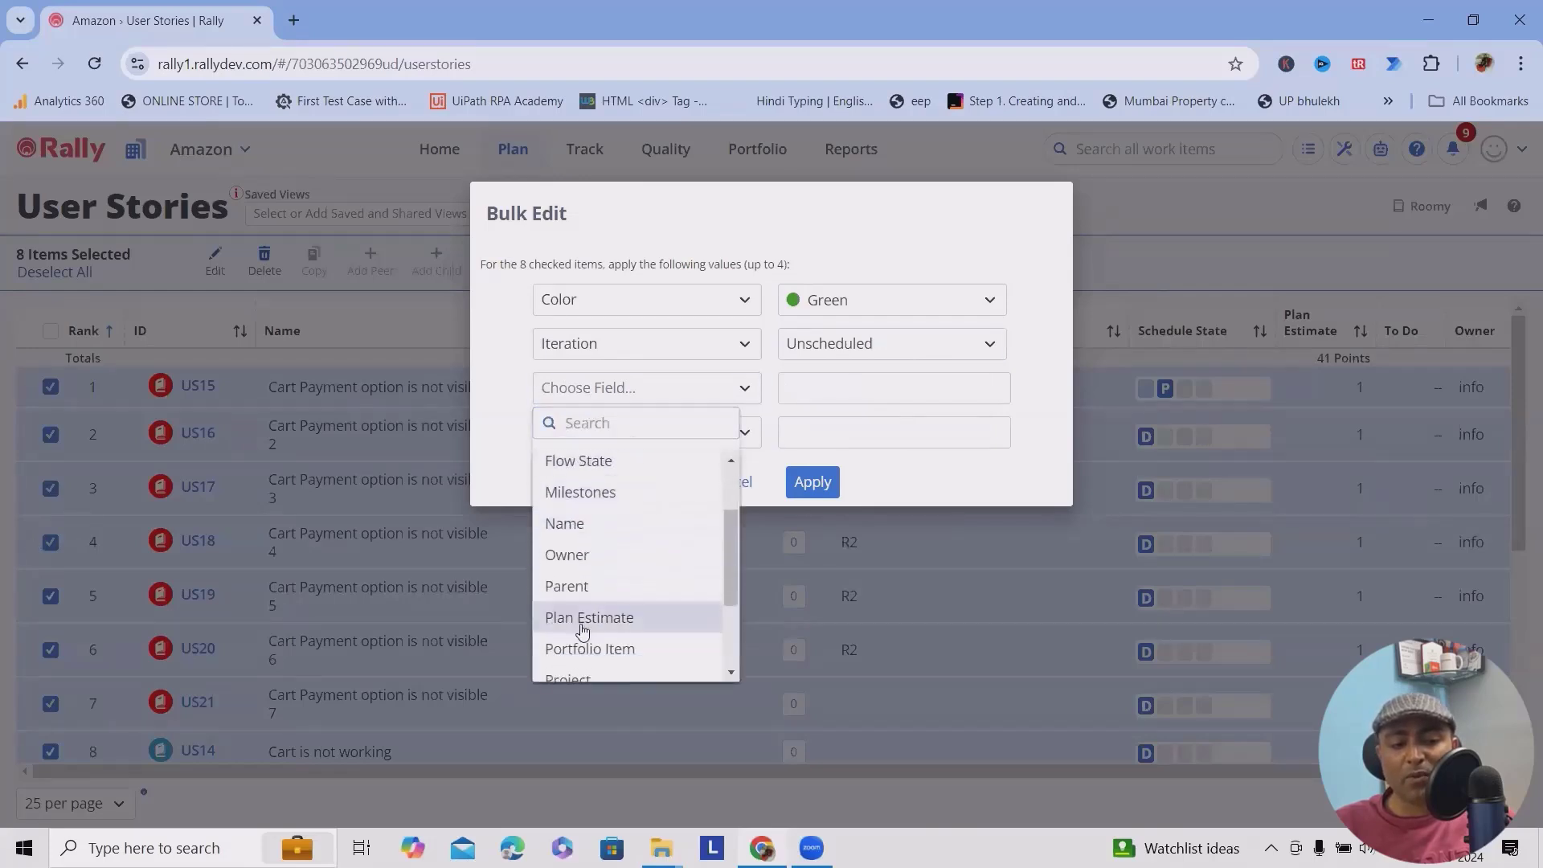
pyautogui.click(589, 526)
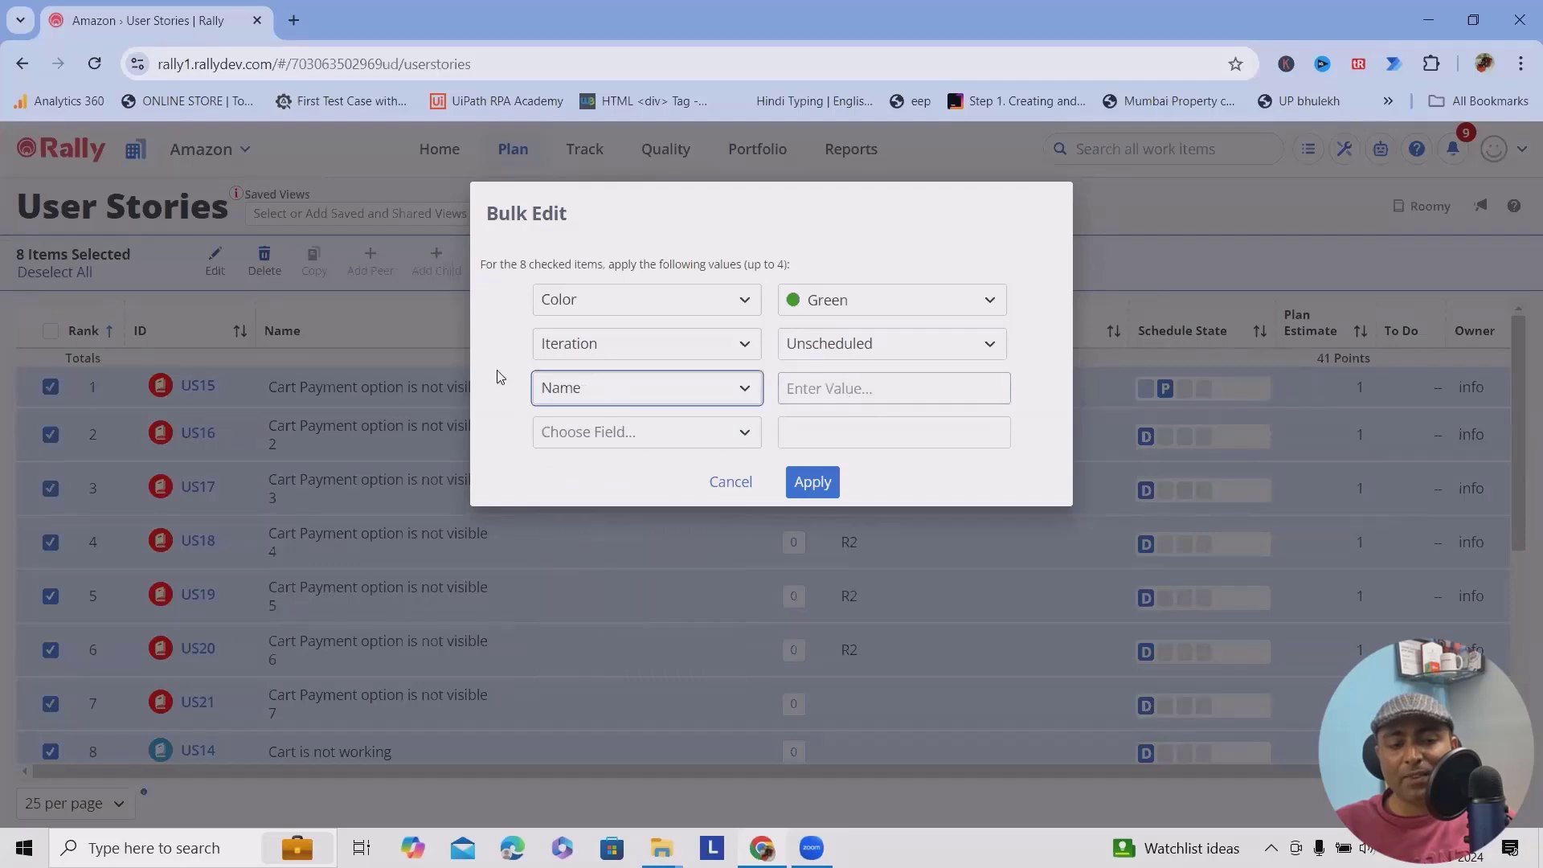
pyautogui.click(689, 392)
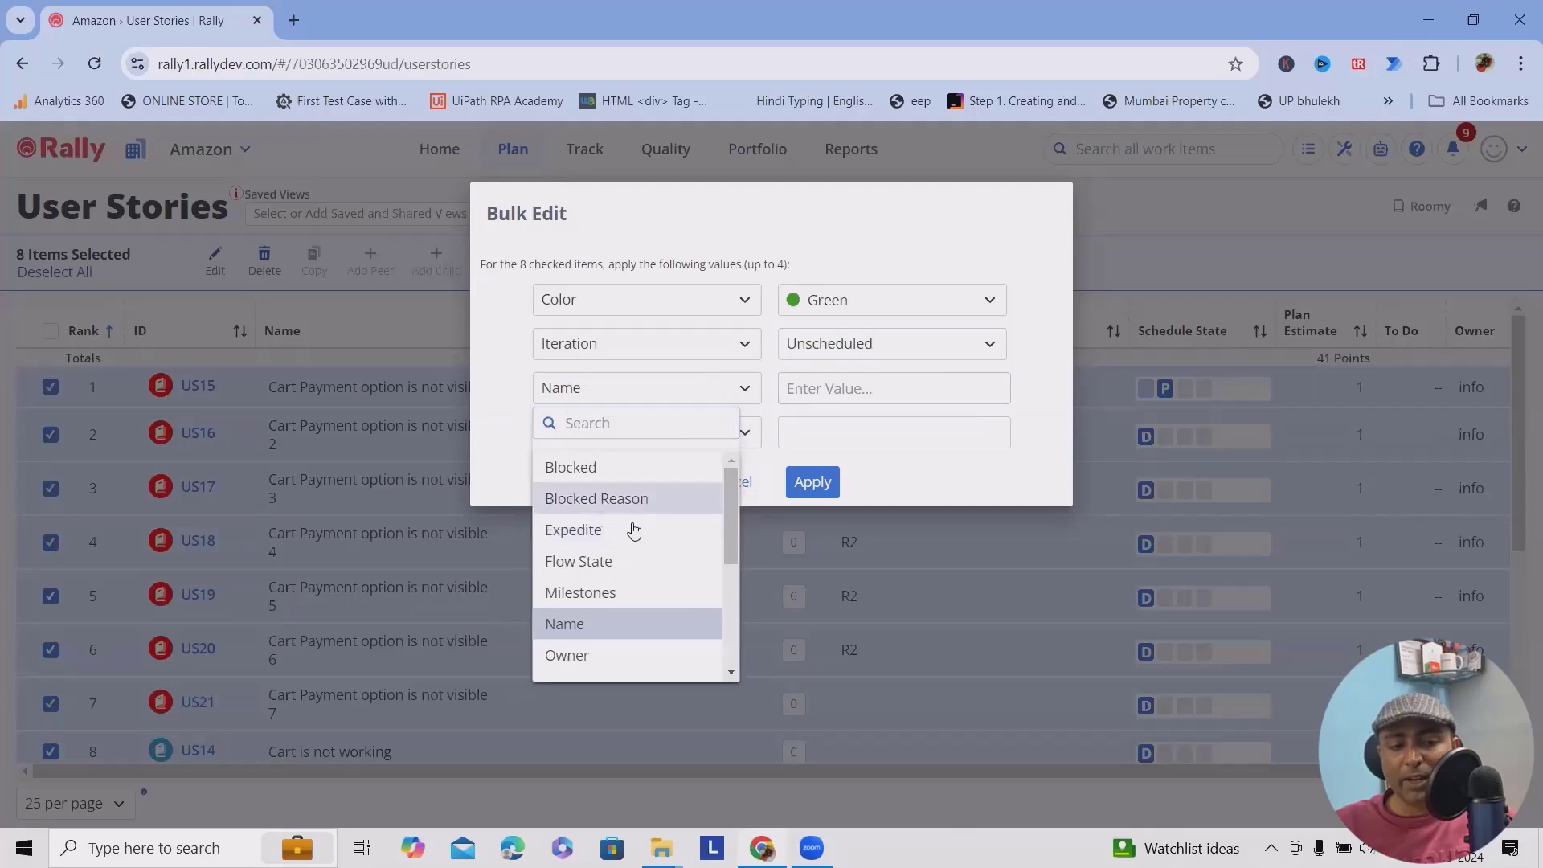
pyautogui.scroll(-3, 605, 590)
pyautogui.scroll(-2, 606, 619)
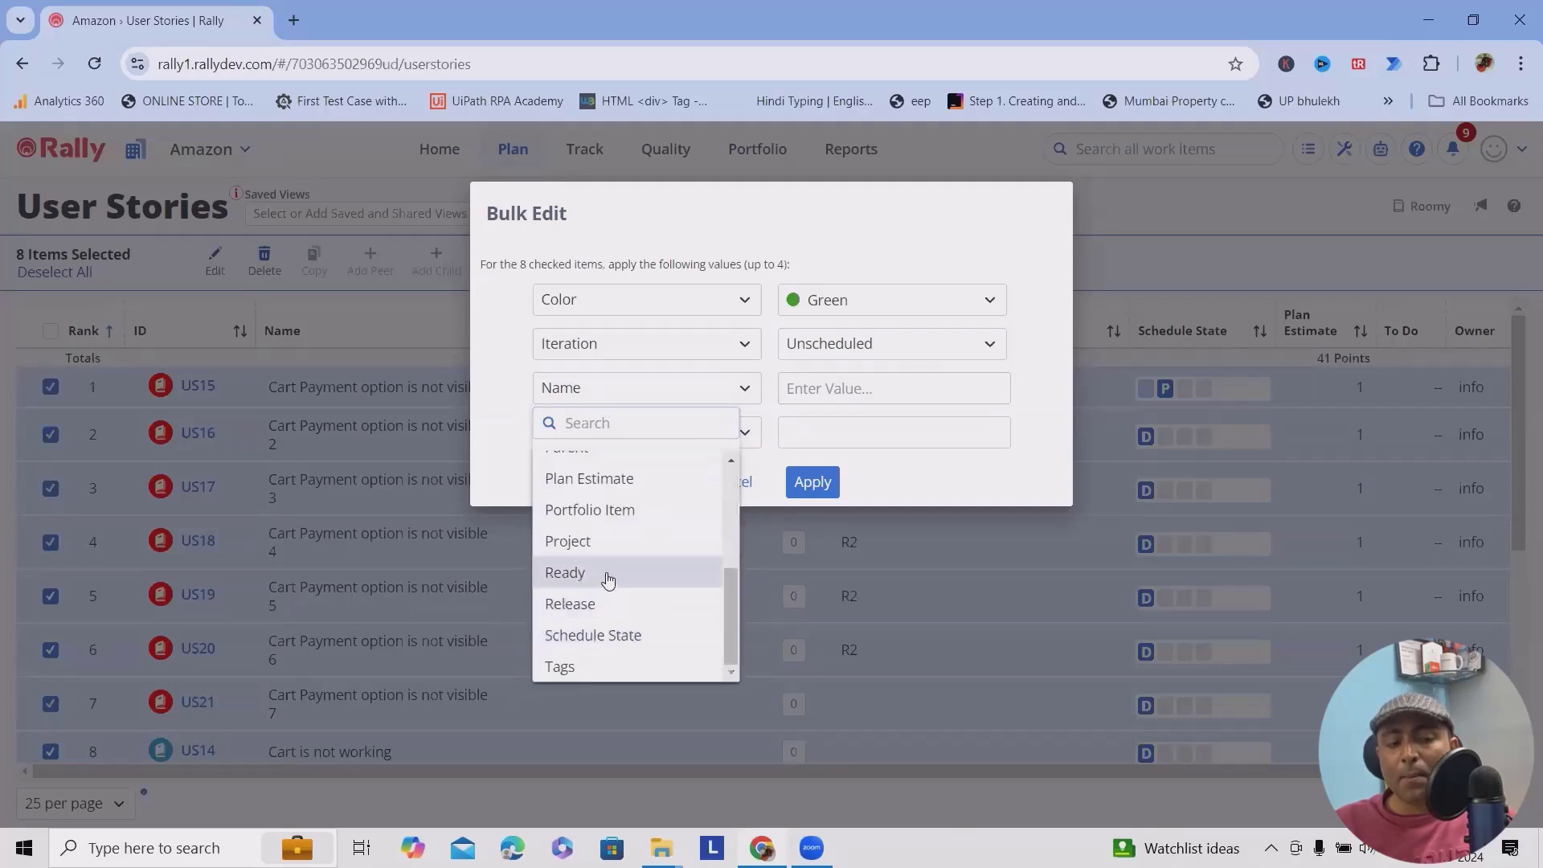
pyautogui.click(602, 586)
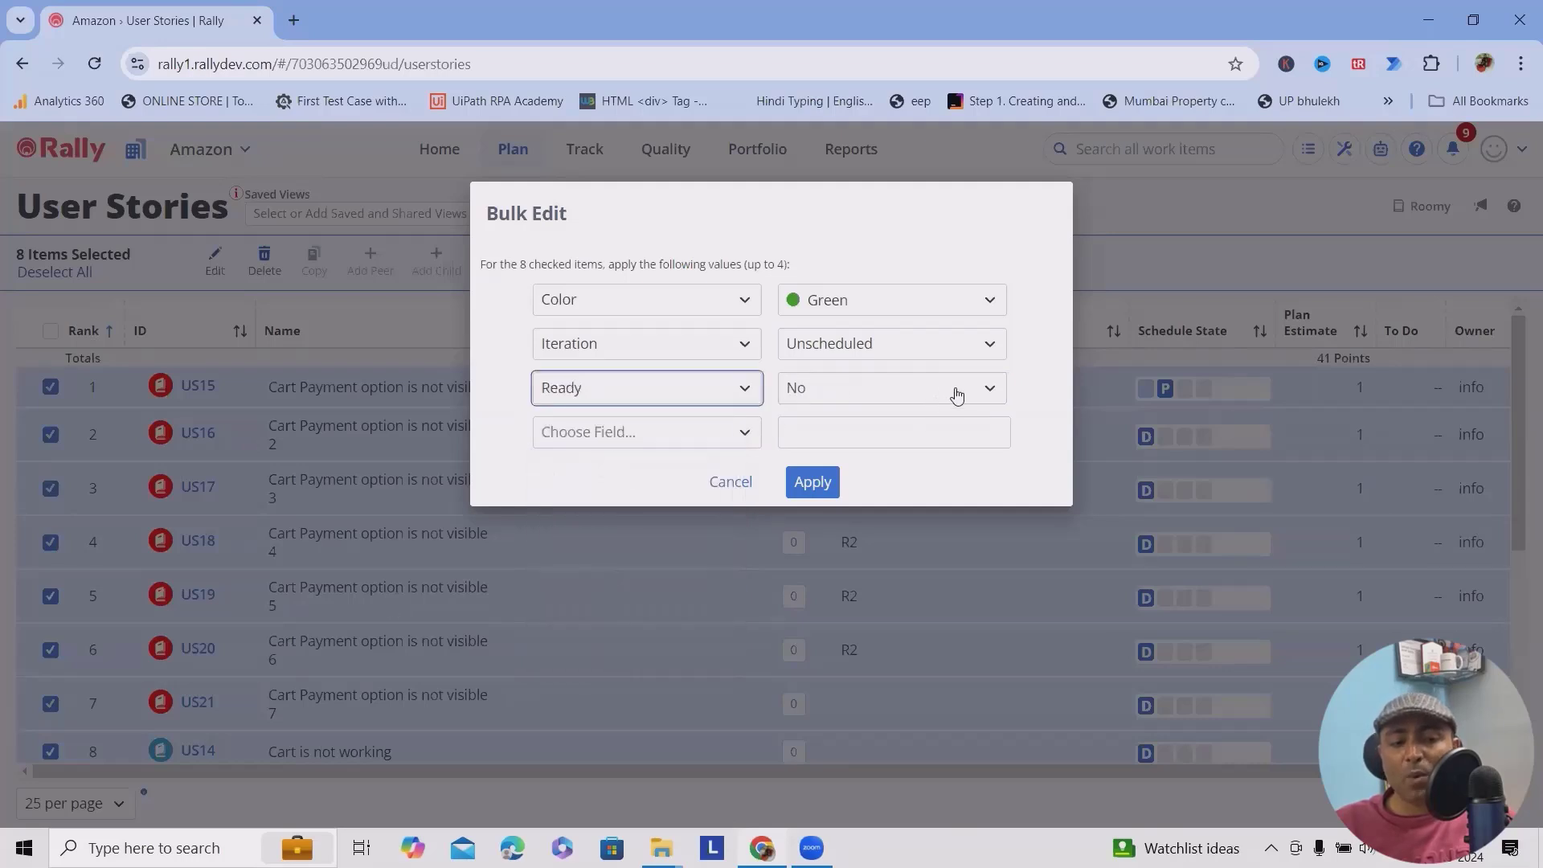
pyautogui.click(952, 396)
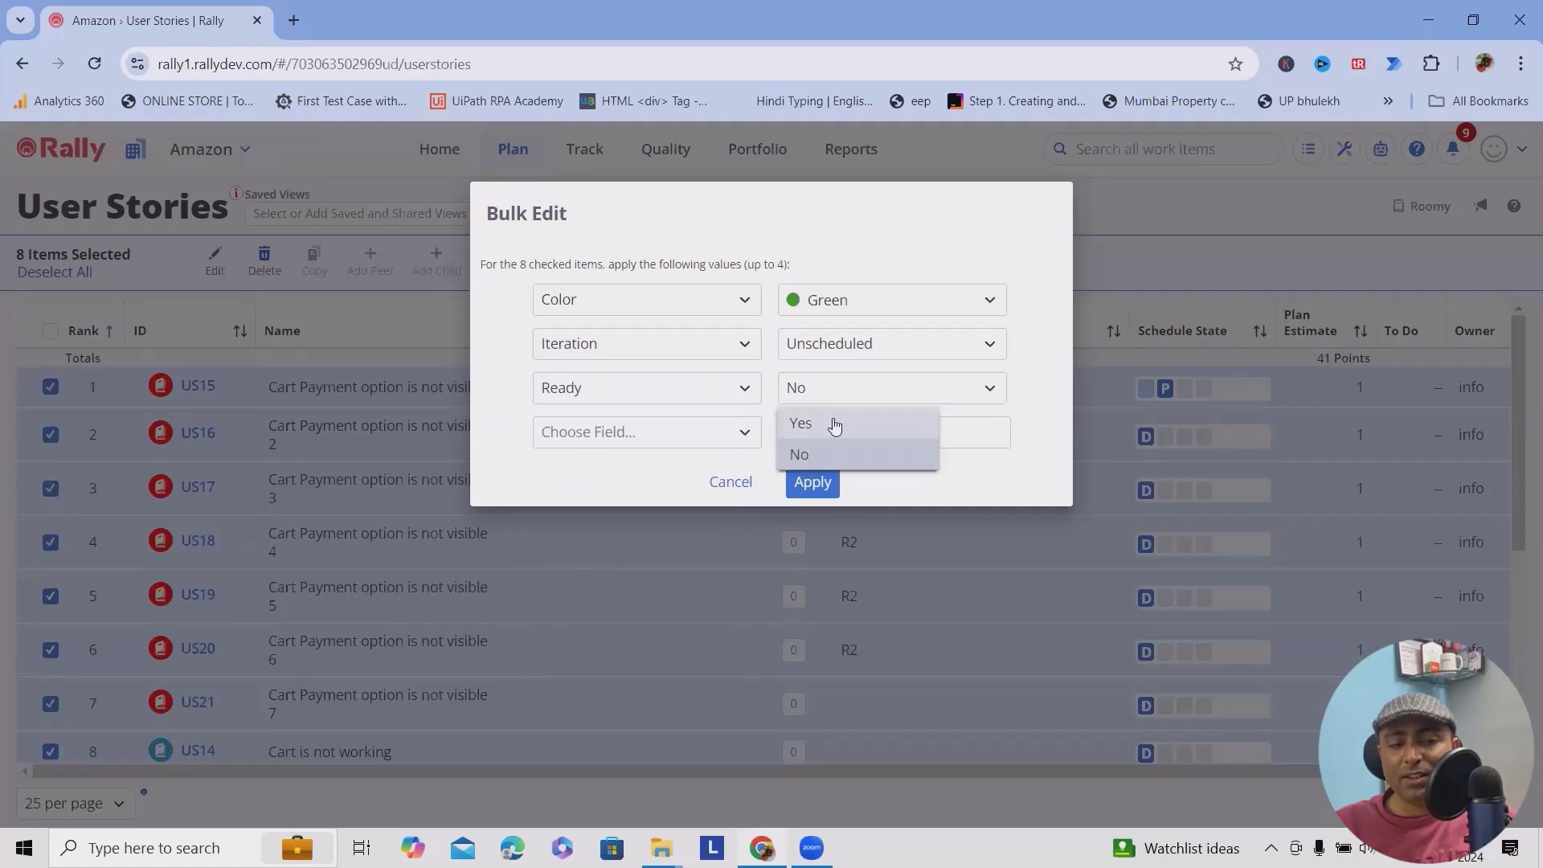
pyautogui.click(828, 424)
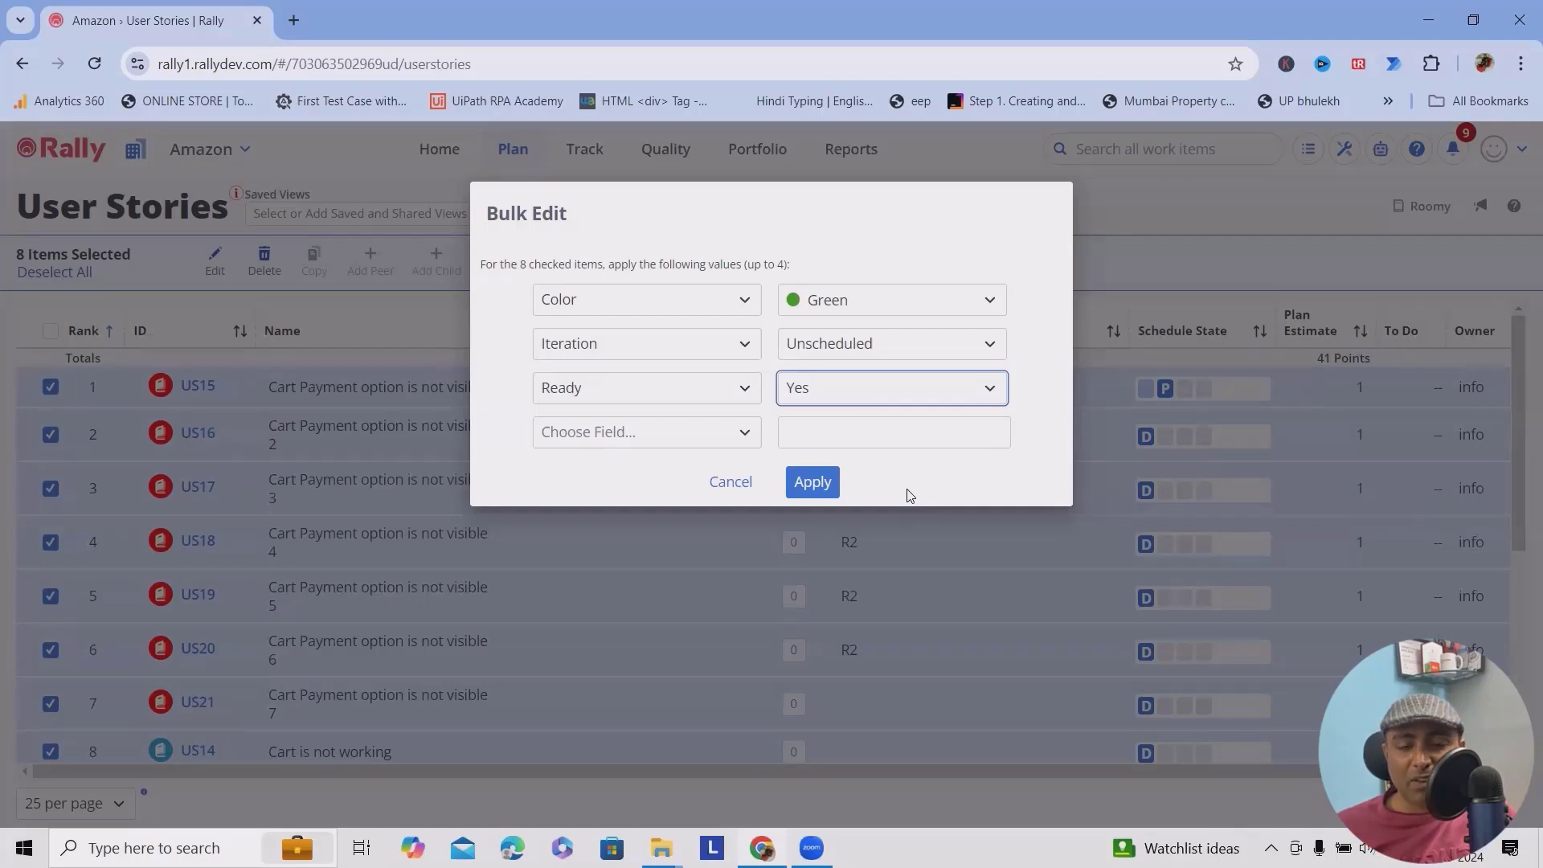
# Step: Apply the bulk edit and review the green stories in the grid
pyautogui.click(813, 482)
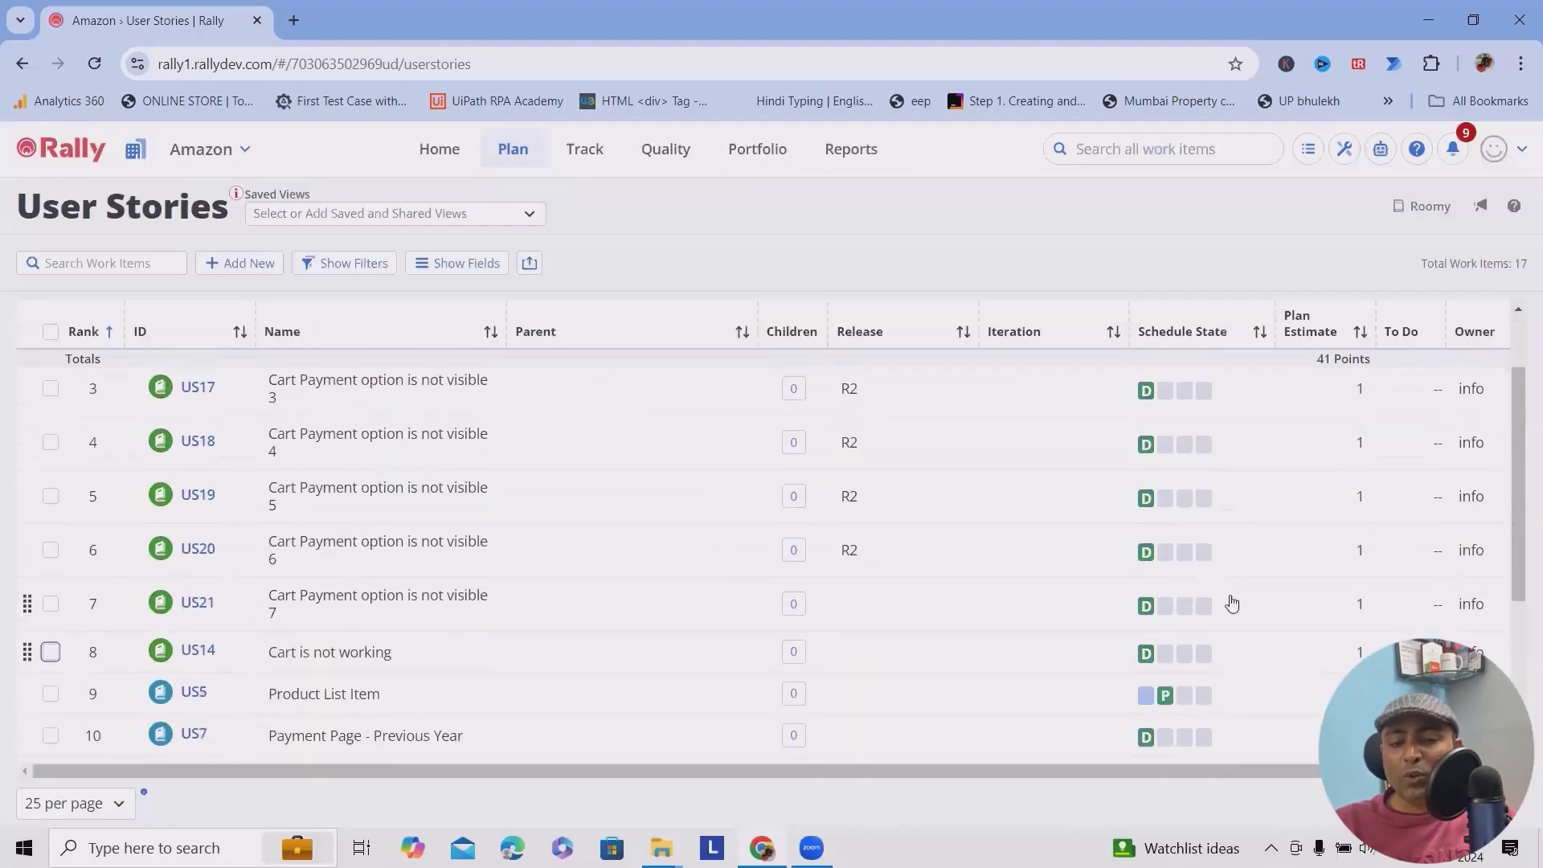
pyautogui.scroll(-5, 1226, 595)
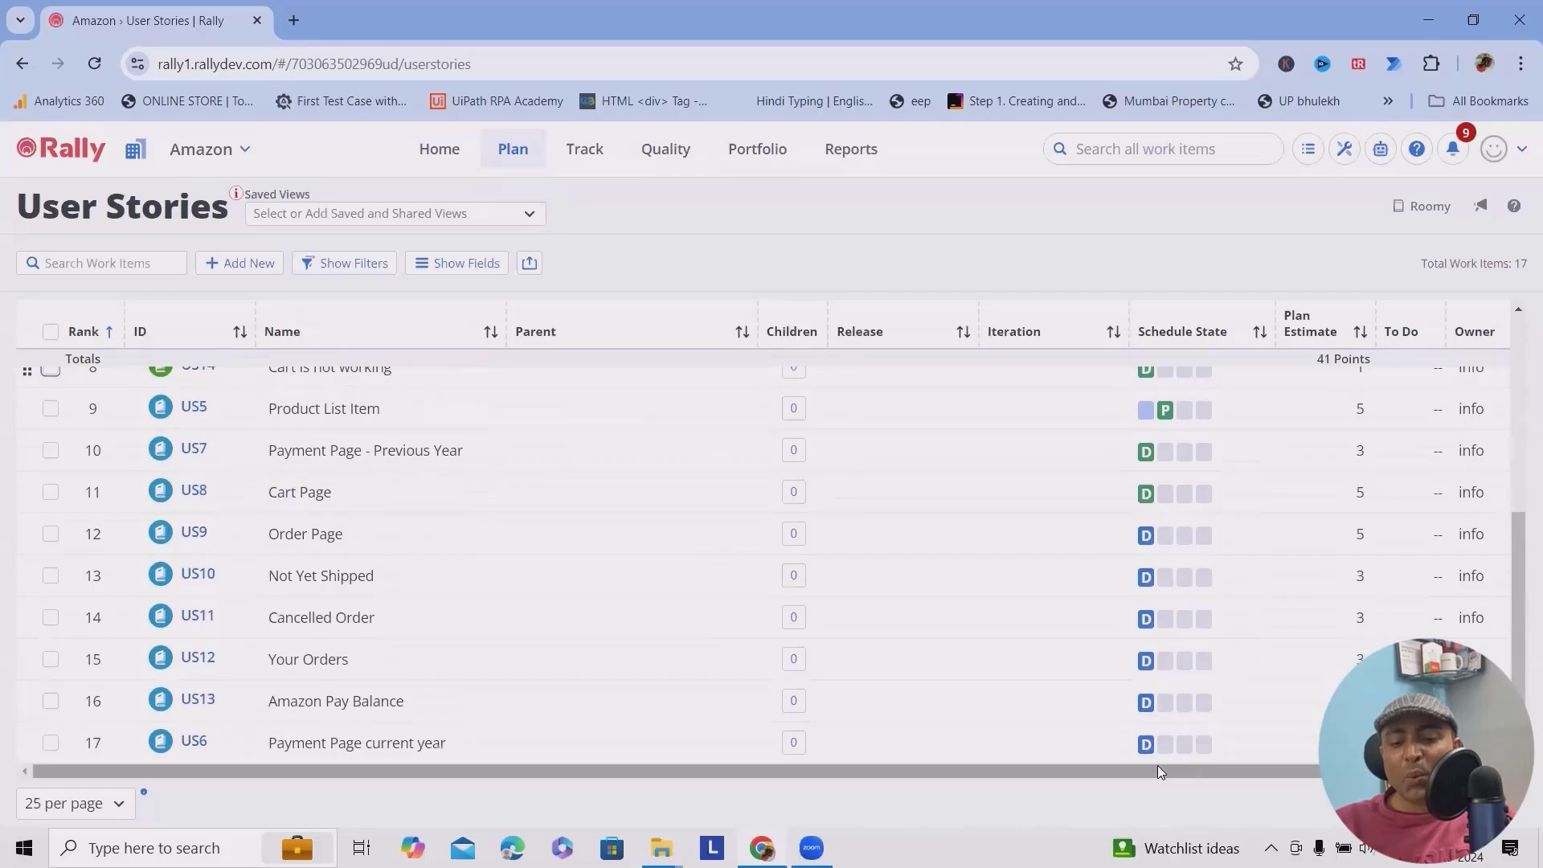
pyautogui.moveTo(1157, 772); pyautogui.dragTo(1247, 771)
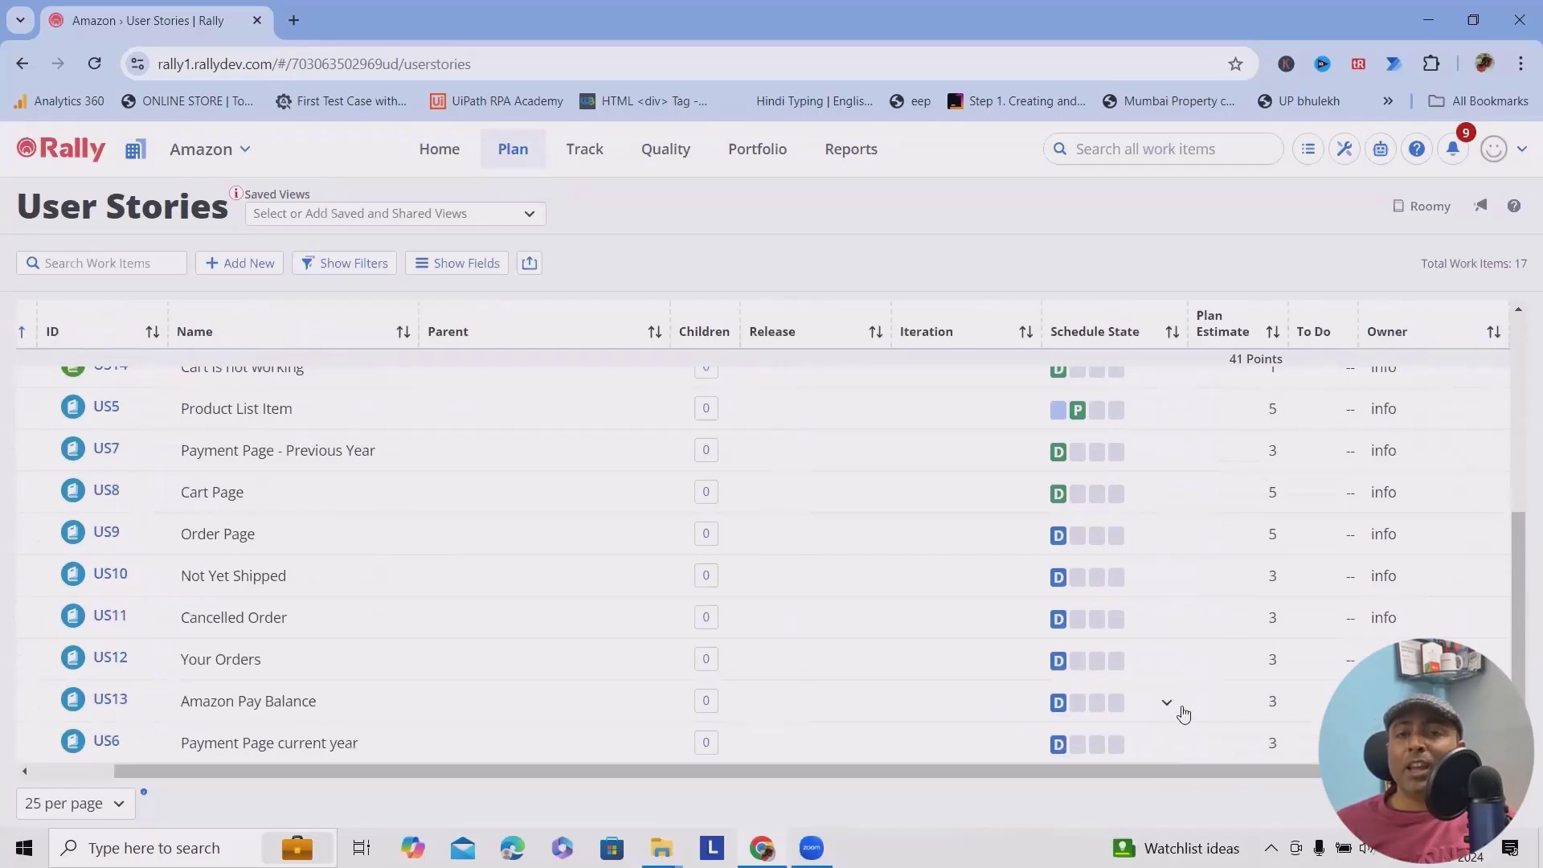